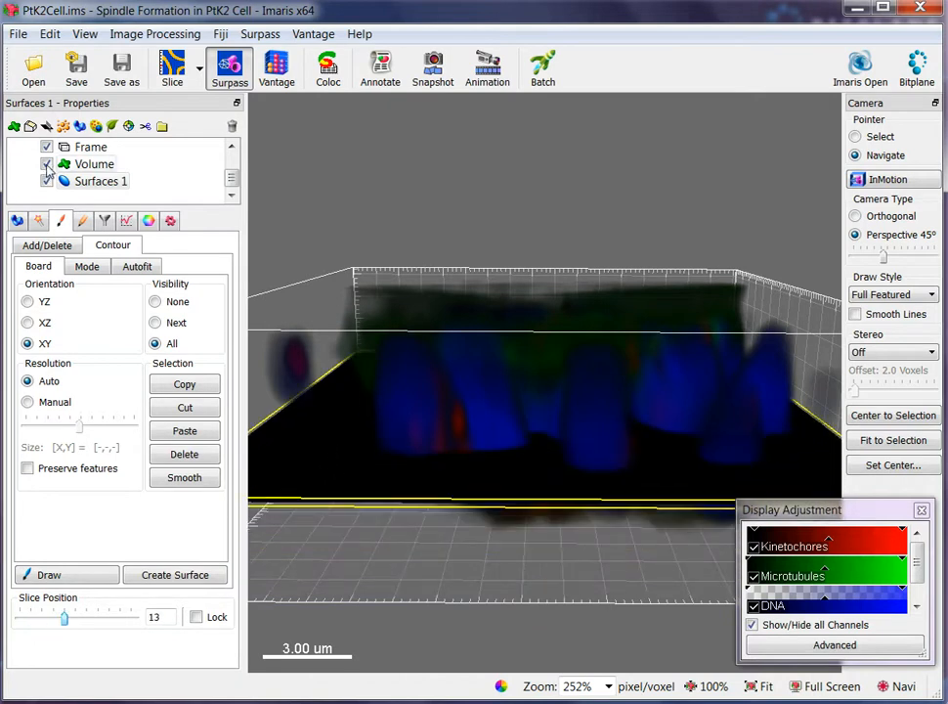
Hide the Volume object and the Microtubules channel, and move the XY contour board to slice 26
click(47, 164)
drag(533, 381, 519, 545)
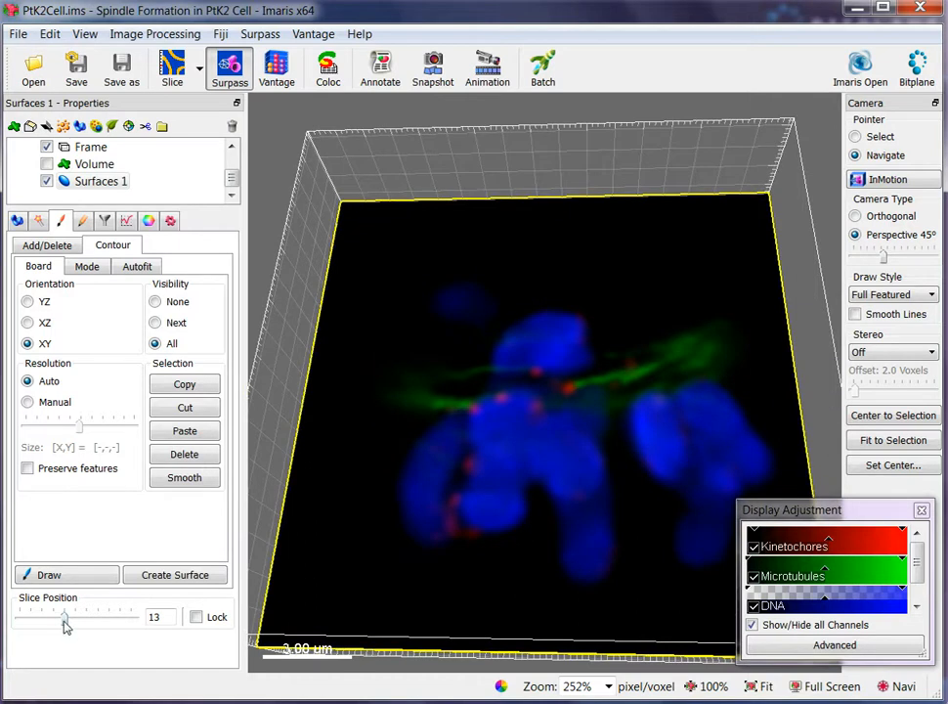
drag(64, 624, 113, 611)
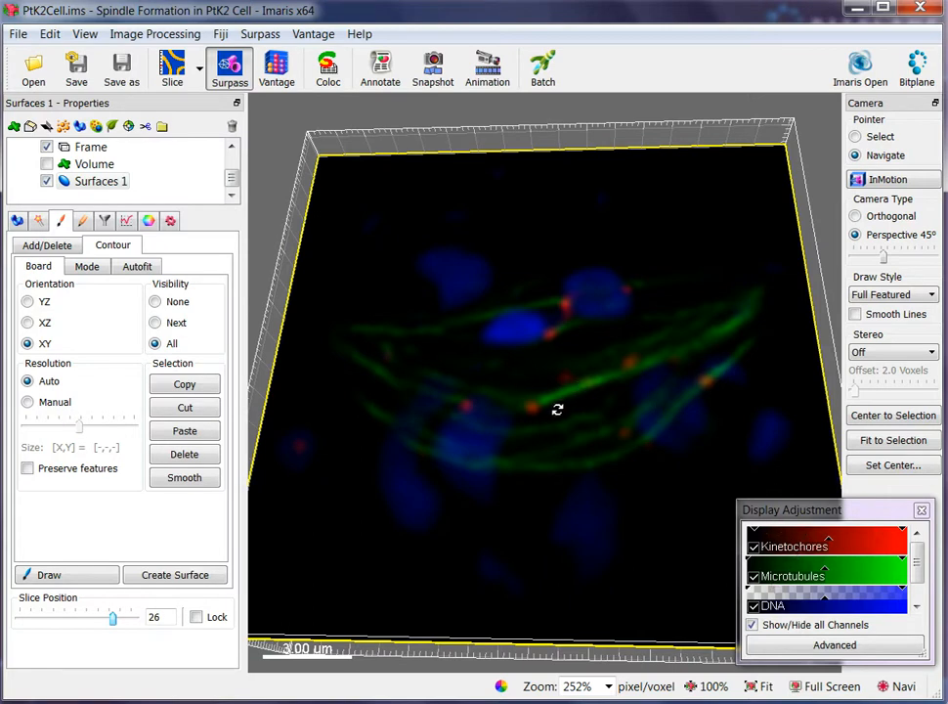
drag(465, 449, 478, 479)
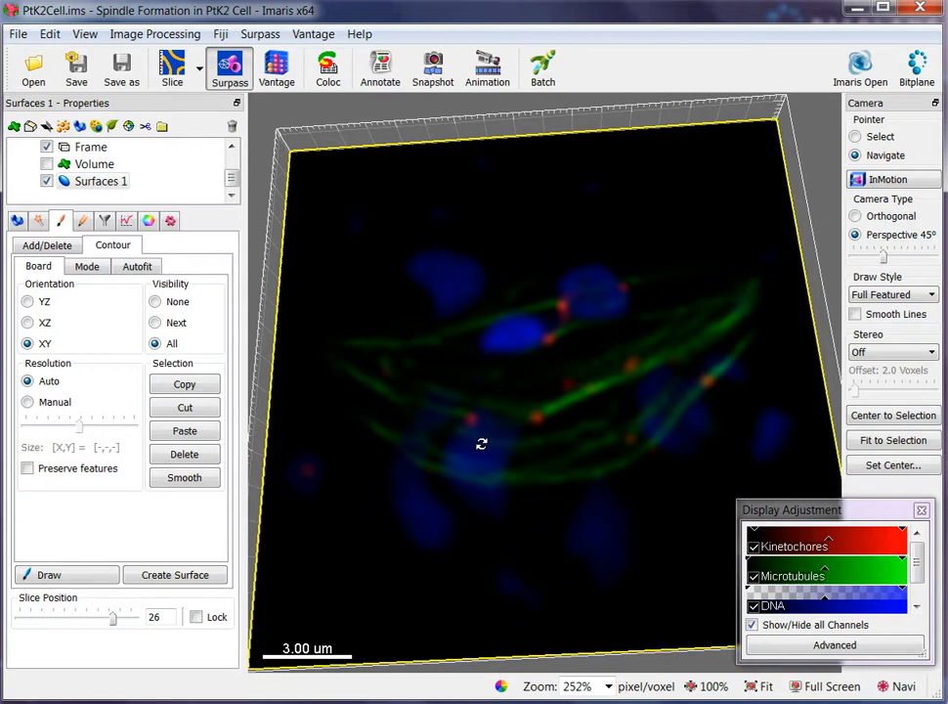
click(753, 578)
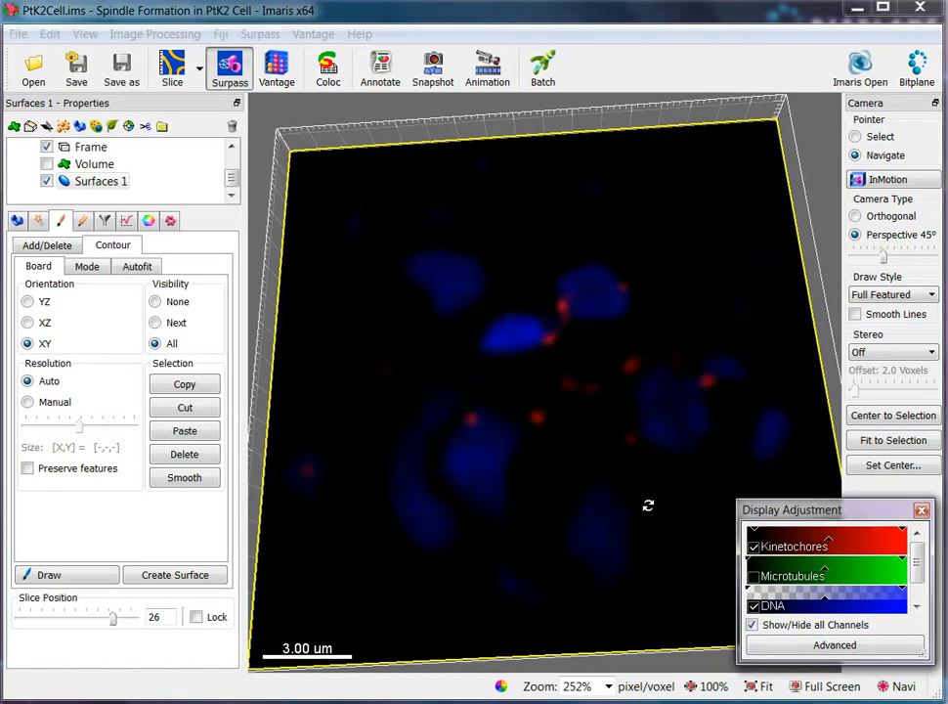
Draw a closed contour around the lower-left group of chromosomes on slice 26 using the Distance drawing mode
click(87, 267)
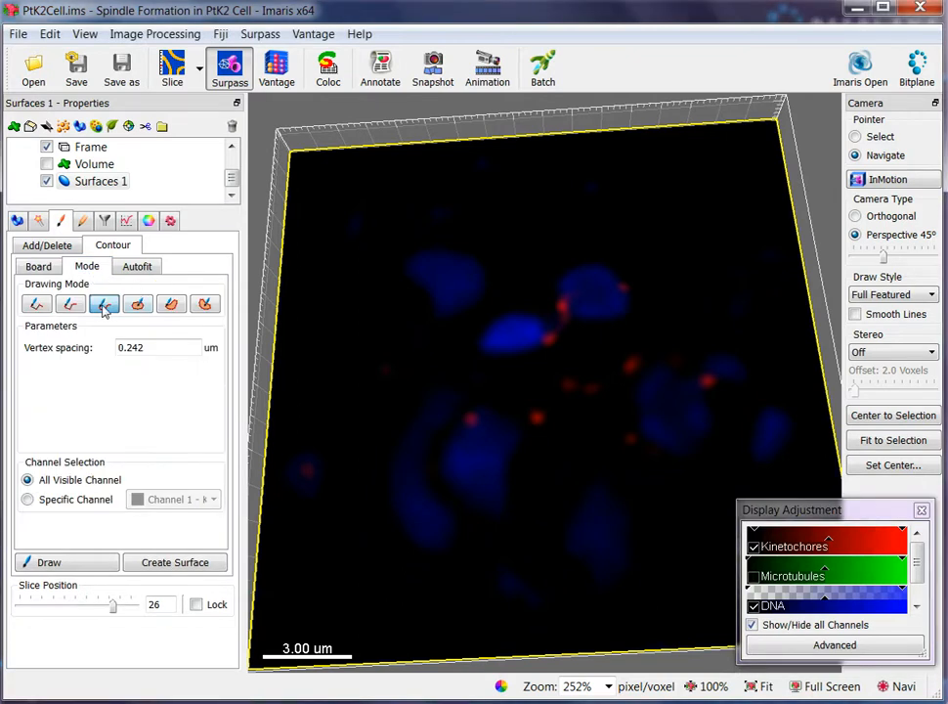
click(105, 305)
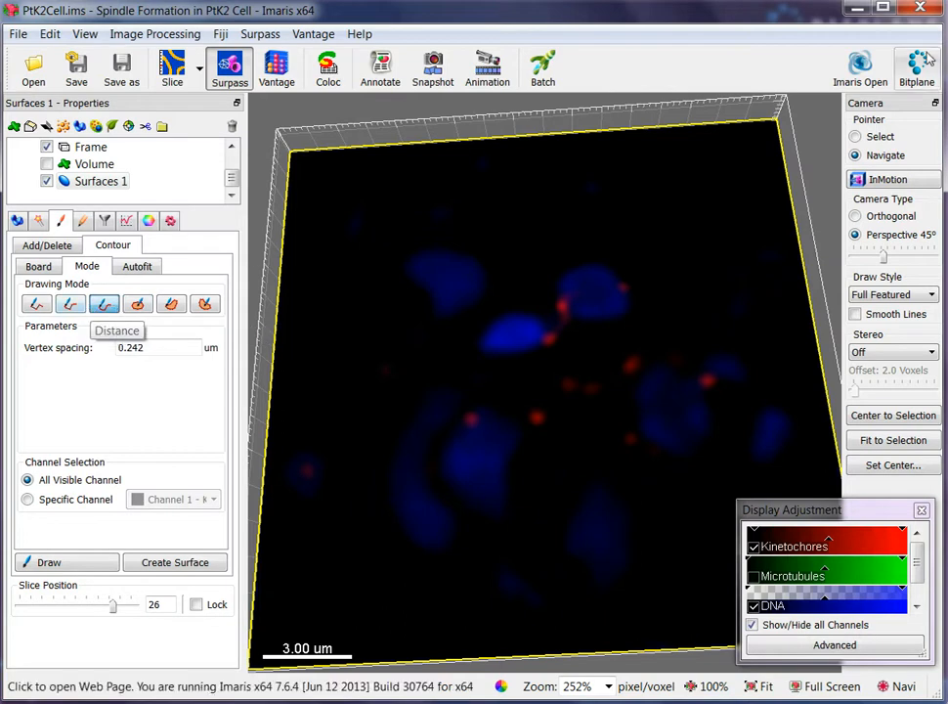
click(856, 137)
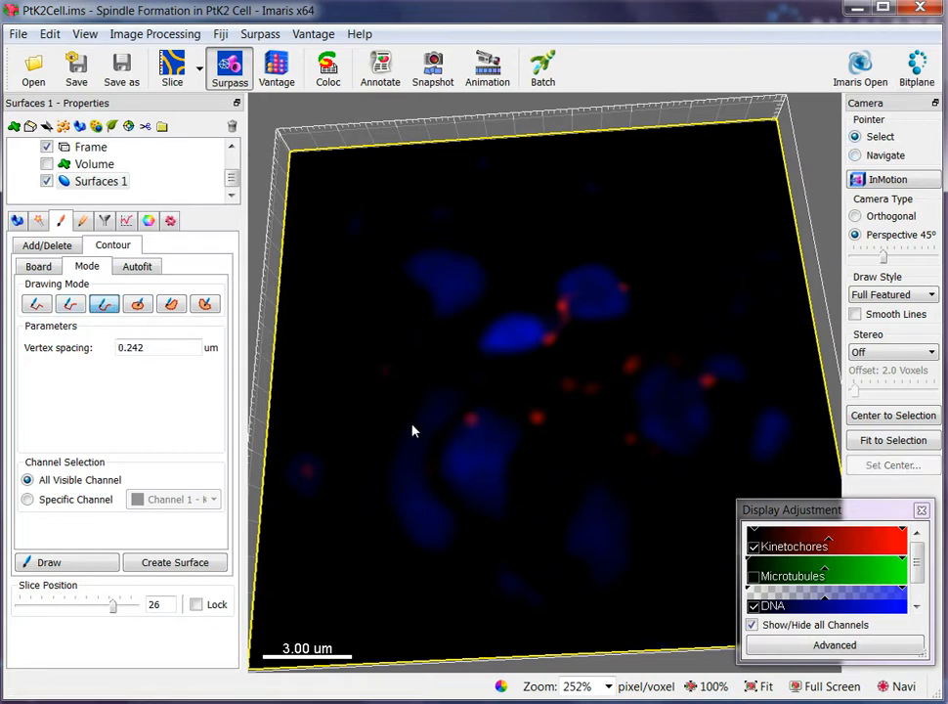
click(49, 569)
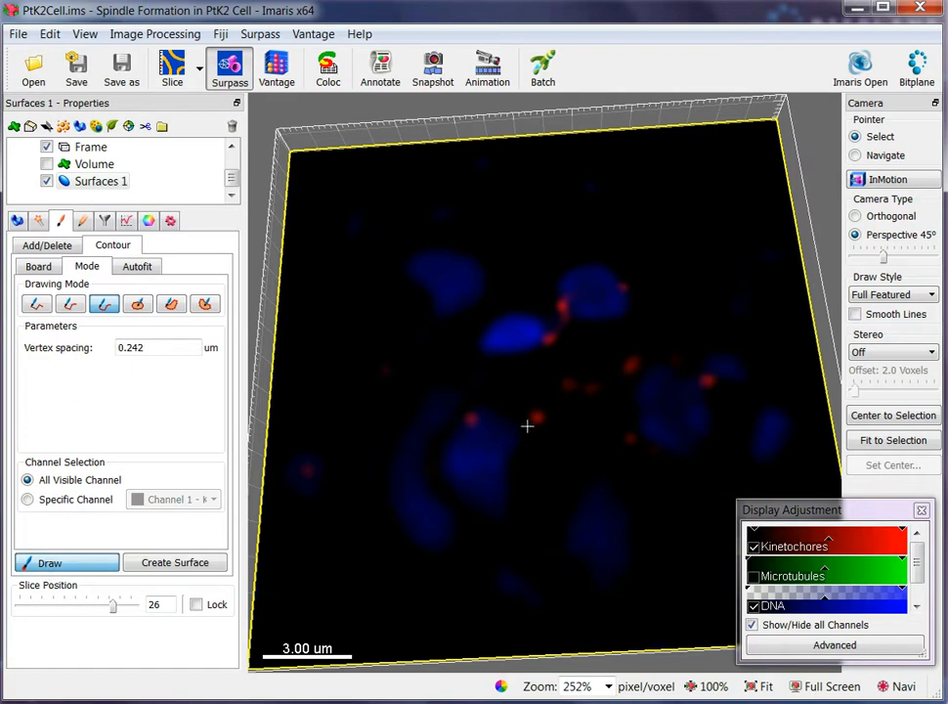
drag(526, 426, 511, 406)
mouse_move(412, 389)
mouse_down()
mouse_move(385, 438)
mouse_move(374, 497)
mouse_move(389, 565)
mouse_move(416, 592)
mouse_move(469, 557)
mouse_move(614, 612)
mouse_move(667, 603)
mouse_move(677, 492)
mouse_move(639, 461)
mouse_move(568, 465)
mouse_up()
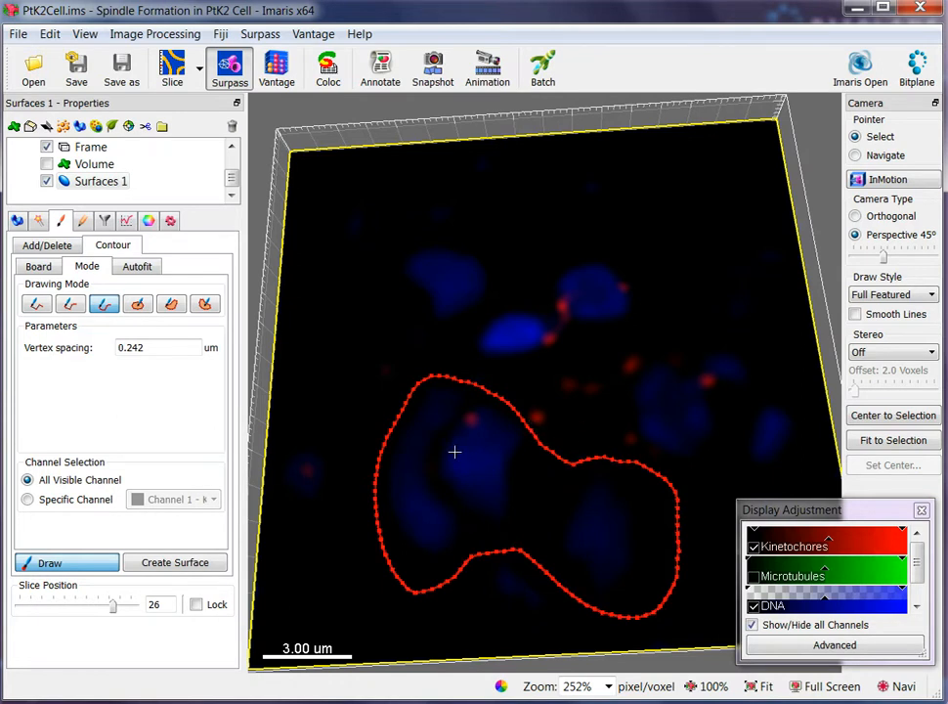
key(Escape)
drag(397, 589, 396, 501)
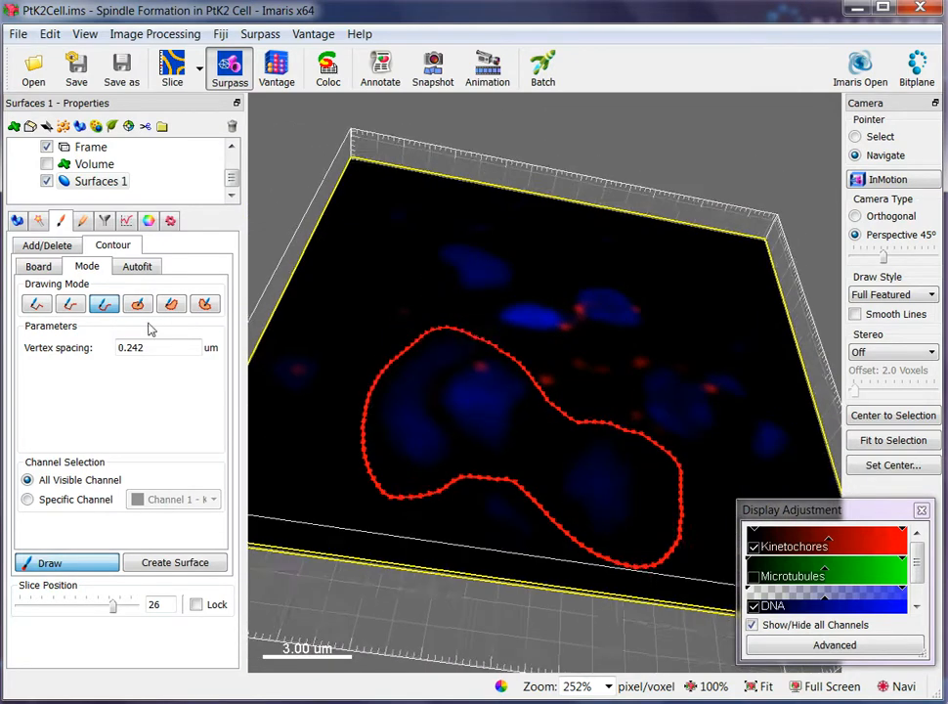
Copy the contour from slice 26 and paste it onto slice 17
click(38, 266)
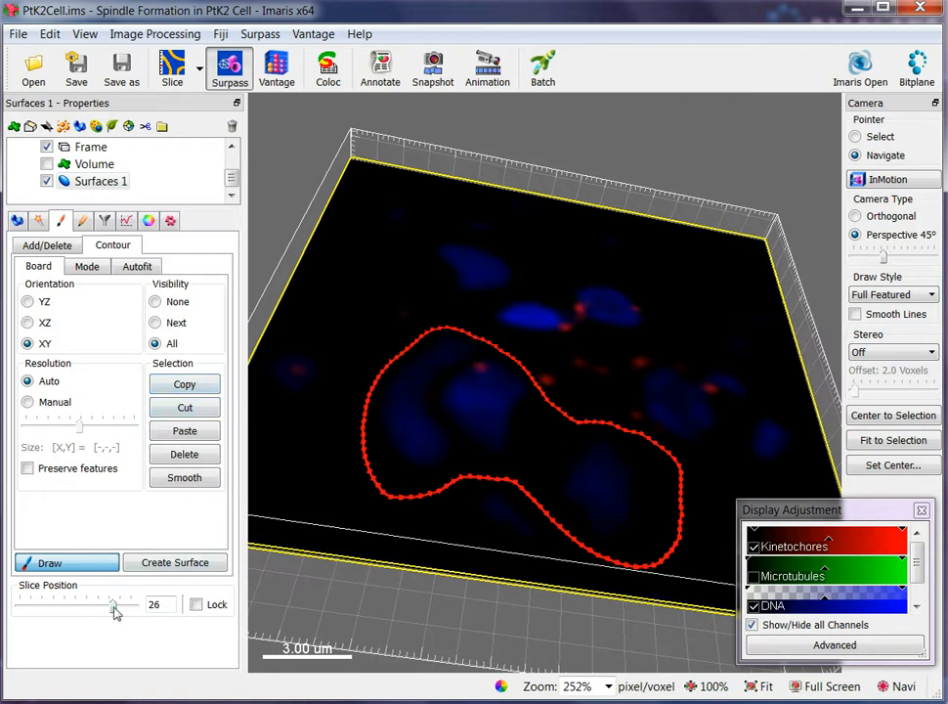
drag(115, 610, 82, 618)
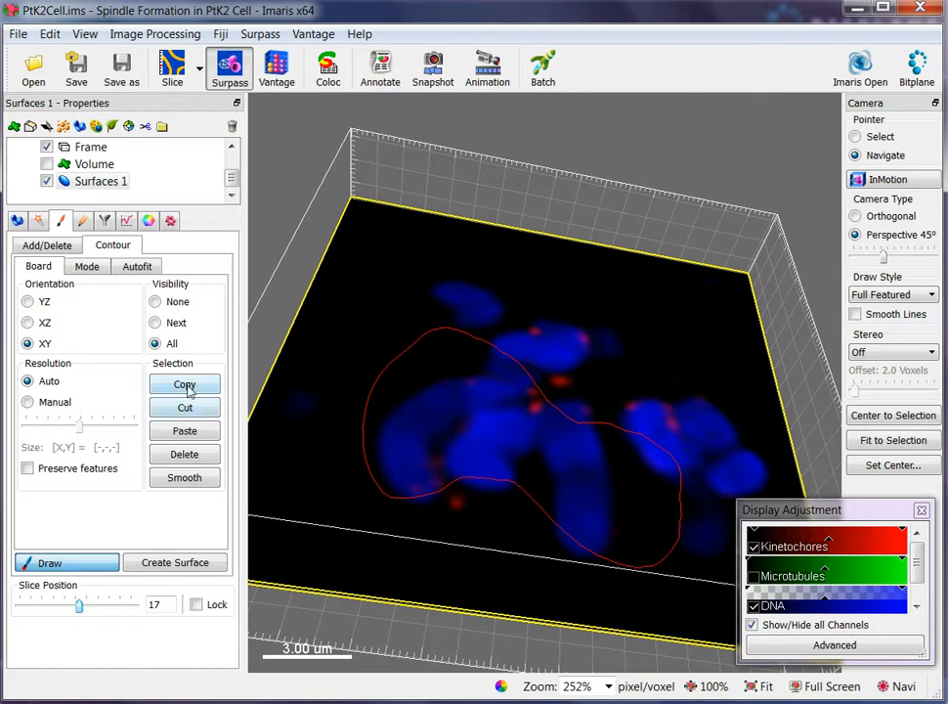
click(196, 438)
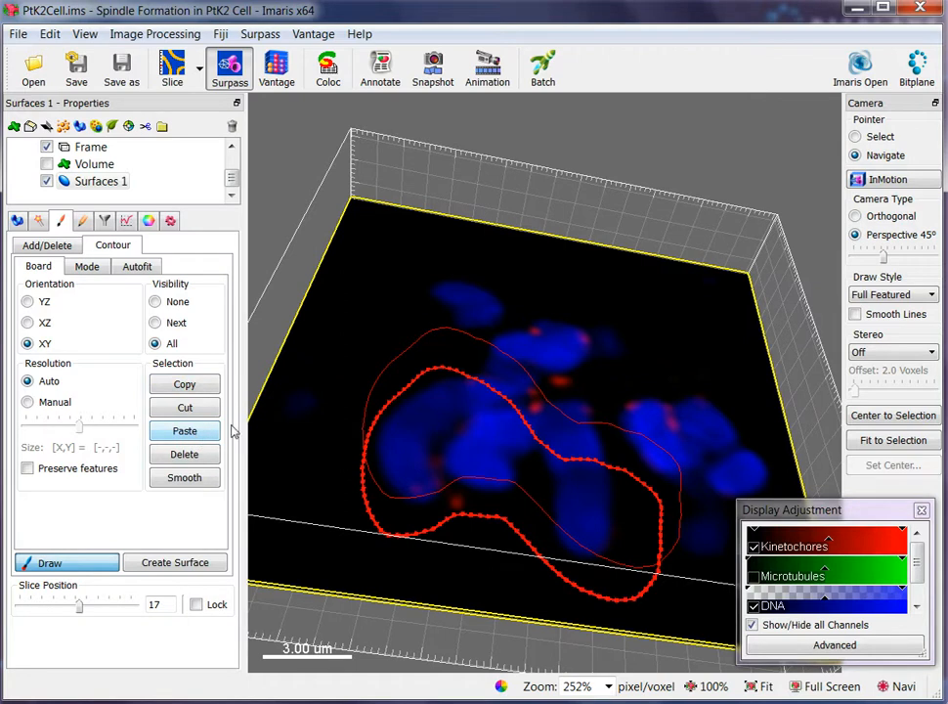
drag(514, 554, 566, 445)
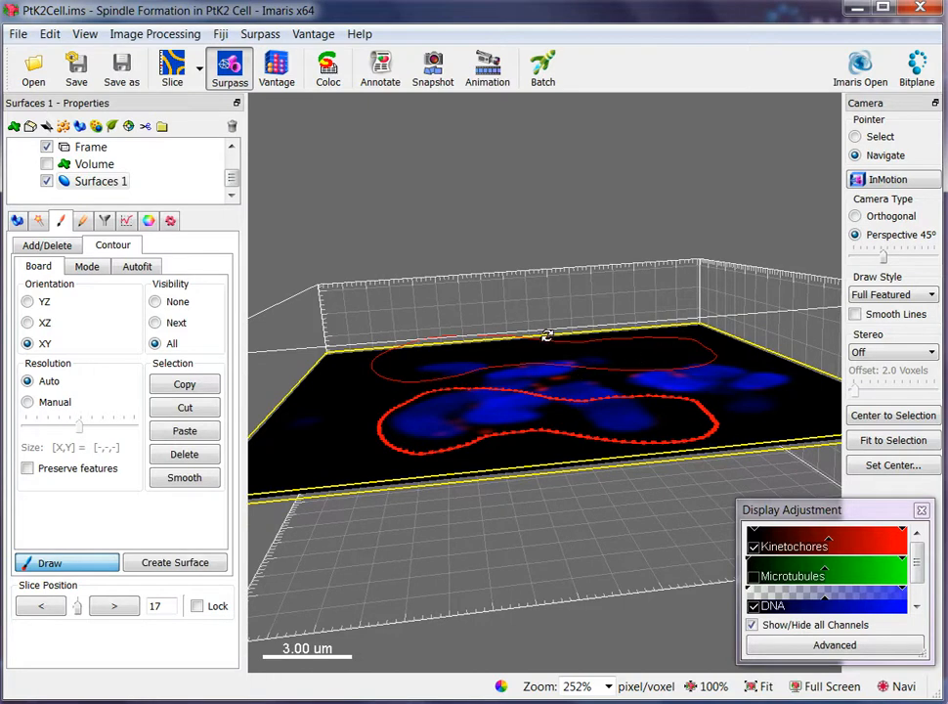
Create a surface from the two contours and show the Volume object again alongside it
click(188, 567)
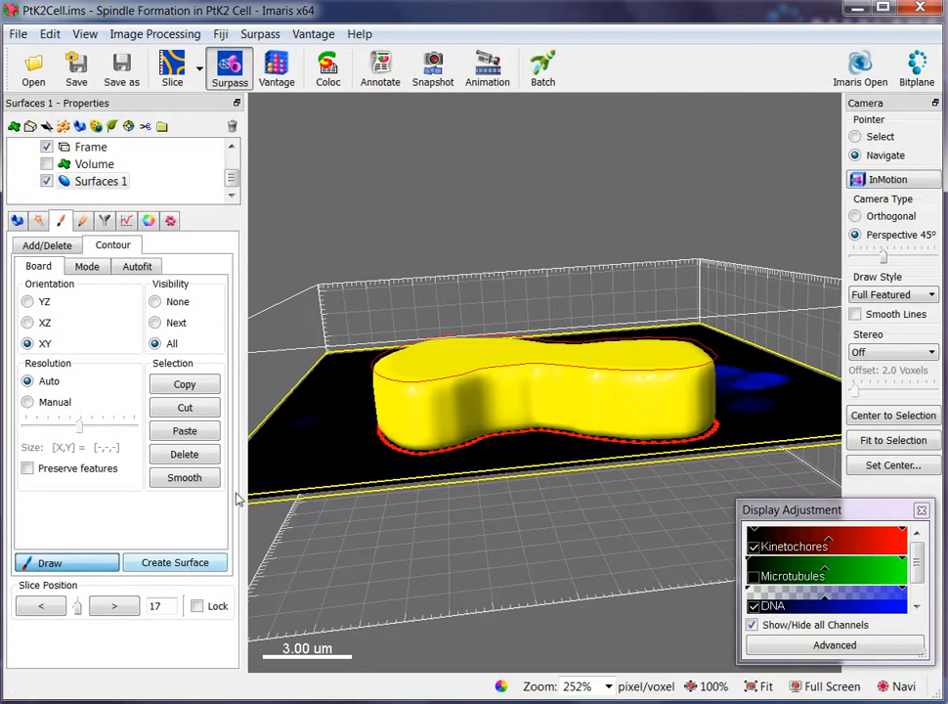
click(17, 221)
drag(514, 432, 527, 548)
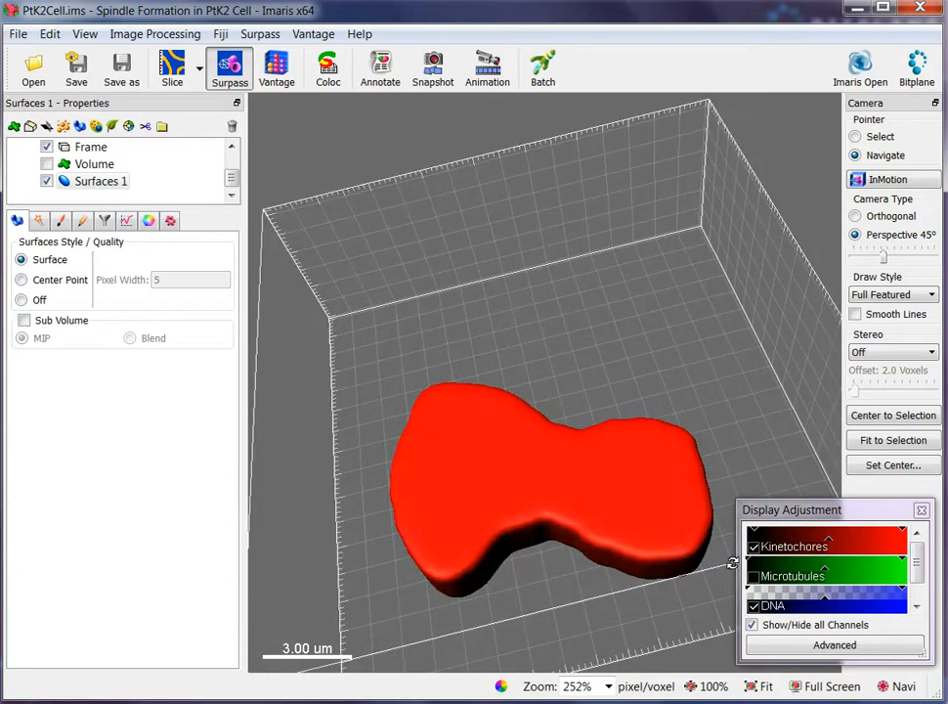
click(46, 164)
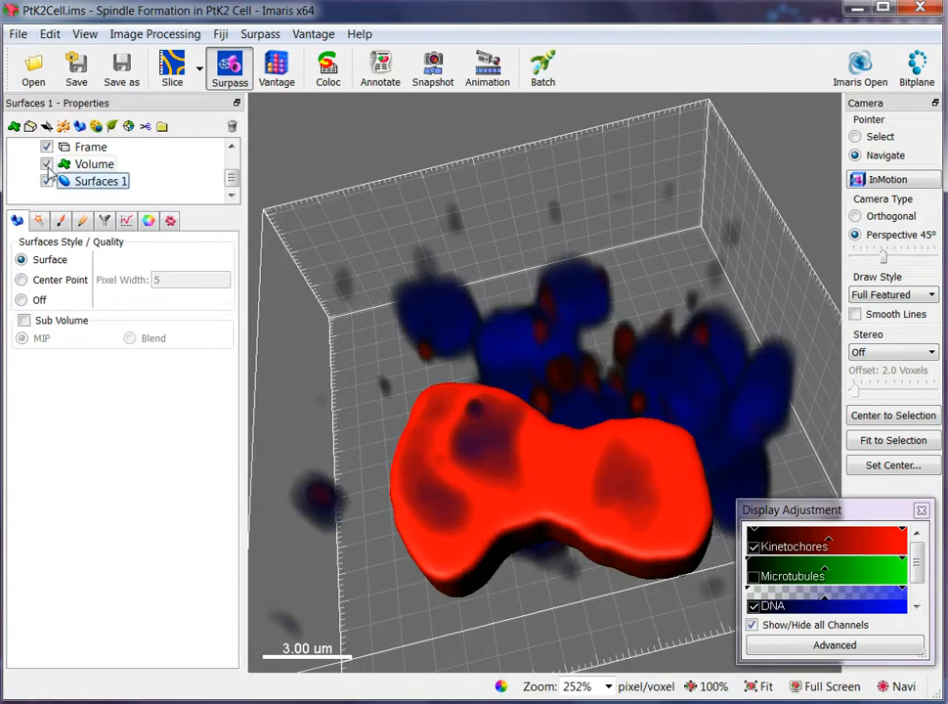
drag(444, 469, 436, 387)
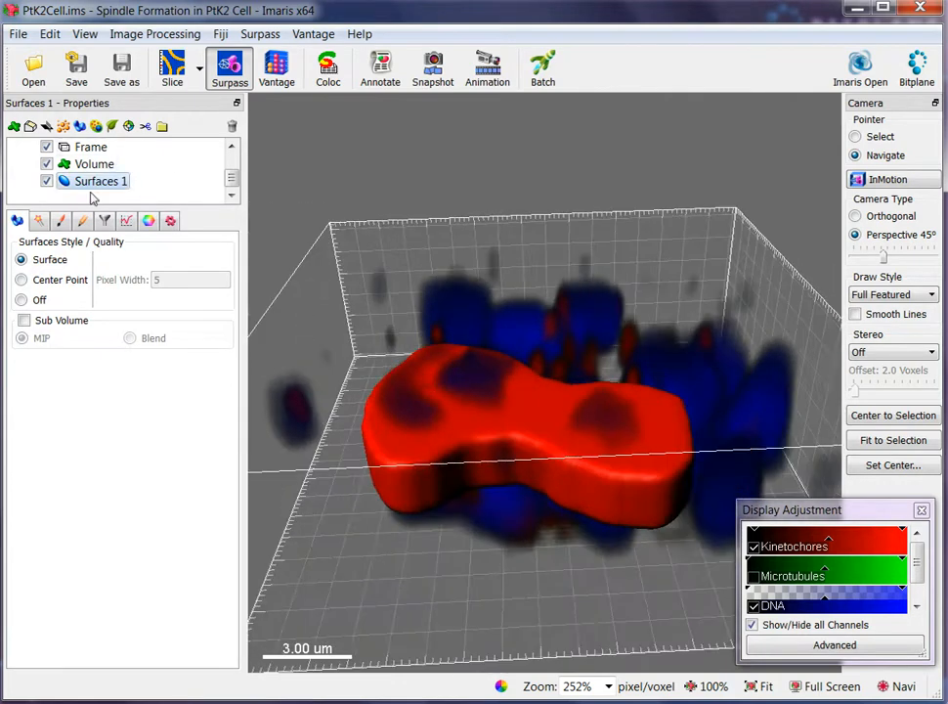
Mask a duplicate of Channel 1 - Kinetochores with the surface, setting voxels outside the surface to 0.000
click(84, 231)
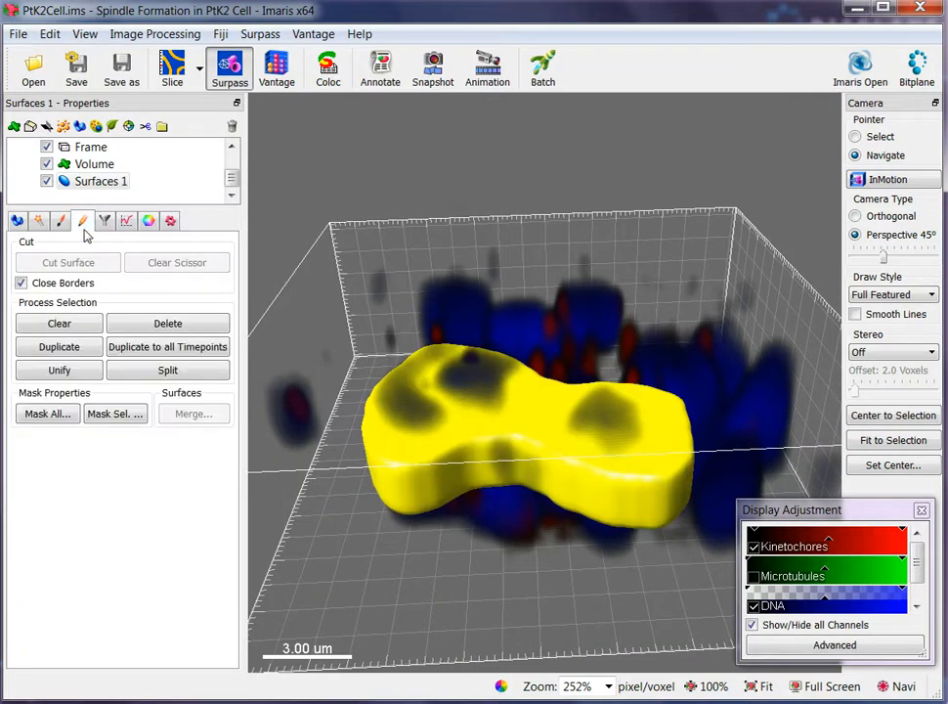
click(49, 414)
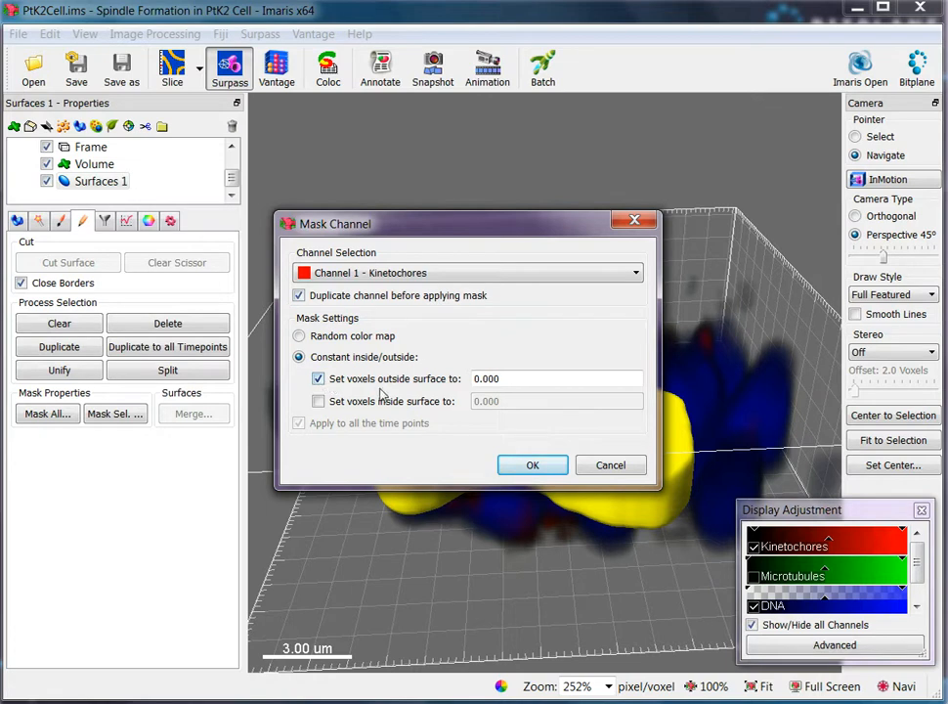
drag(481, 236, 307, 138)
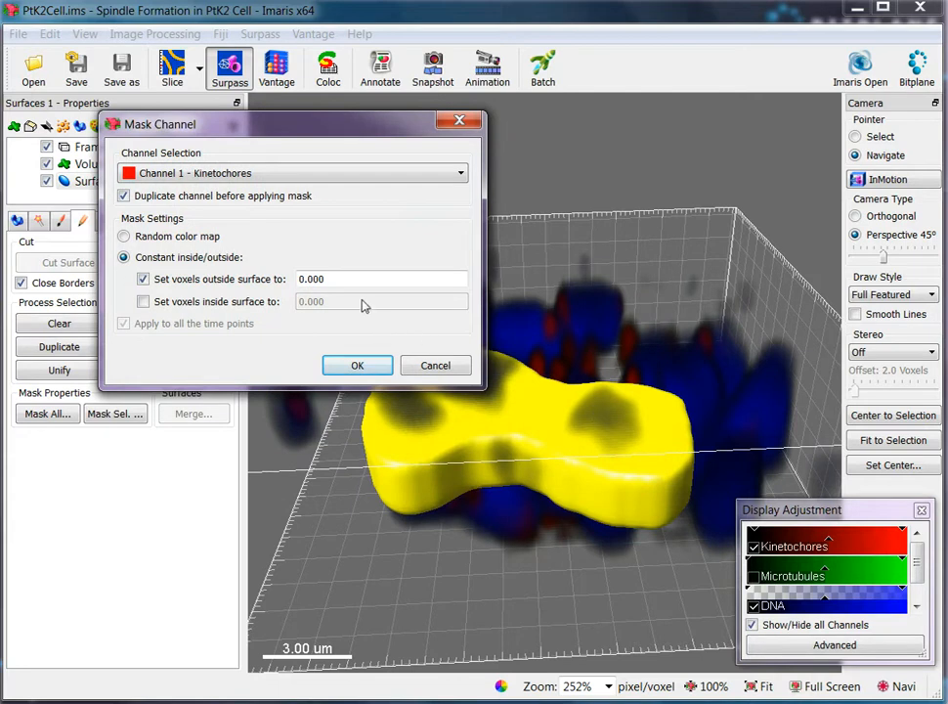
click(358, 365)
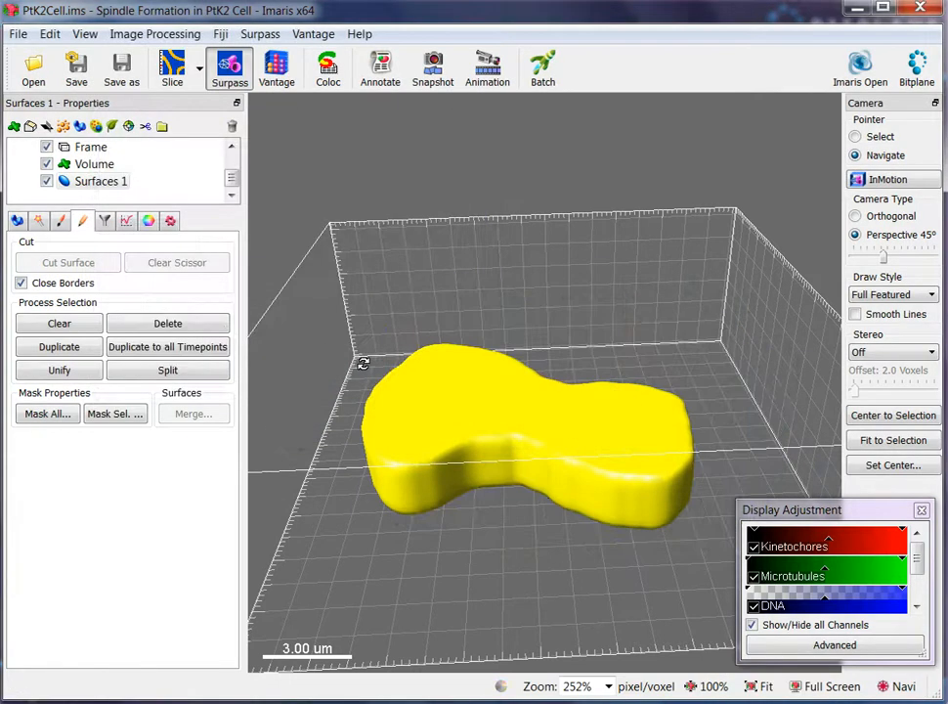
Enlarge the Display Adjustment window and hide every channel except Masked Kinetochores
click(753, 547)
click(753, 577)
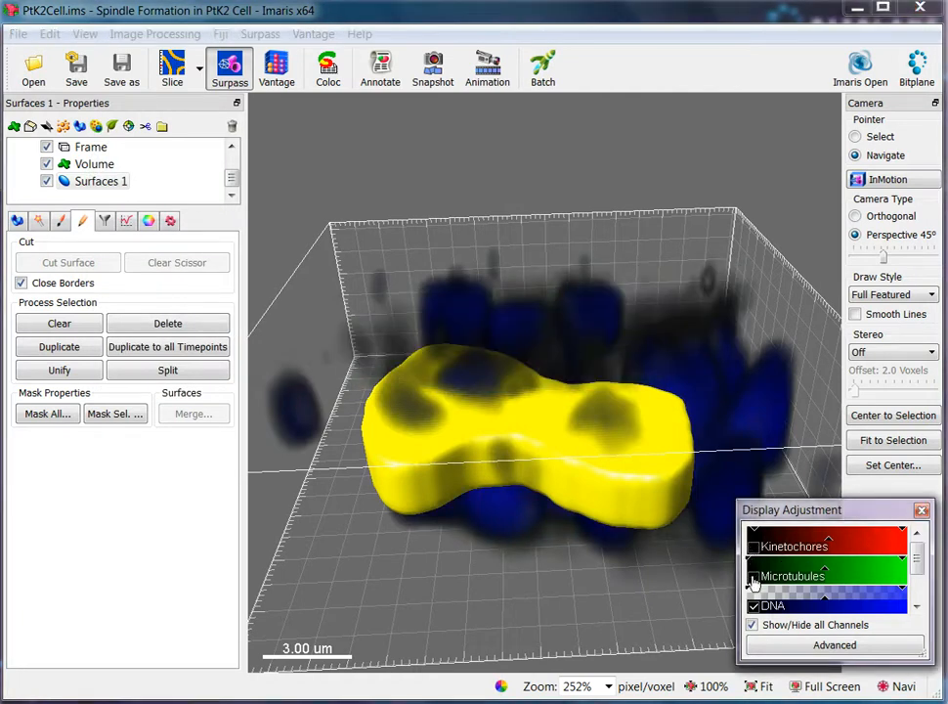
click(754, 606)
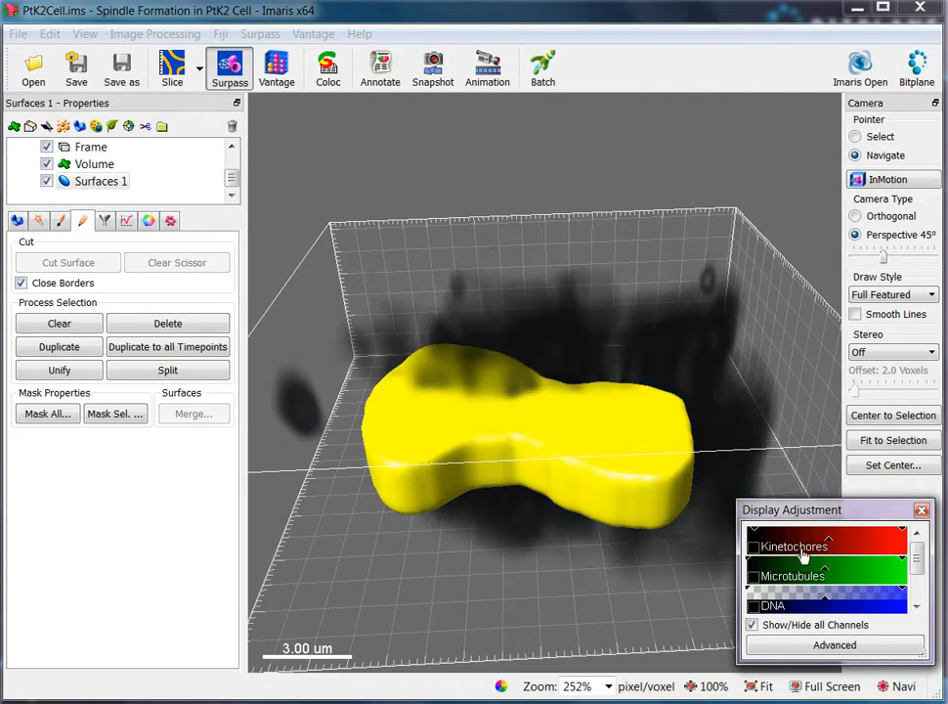
drag(816, 509, 802, 413)
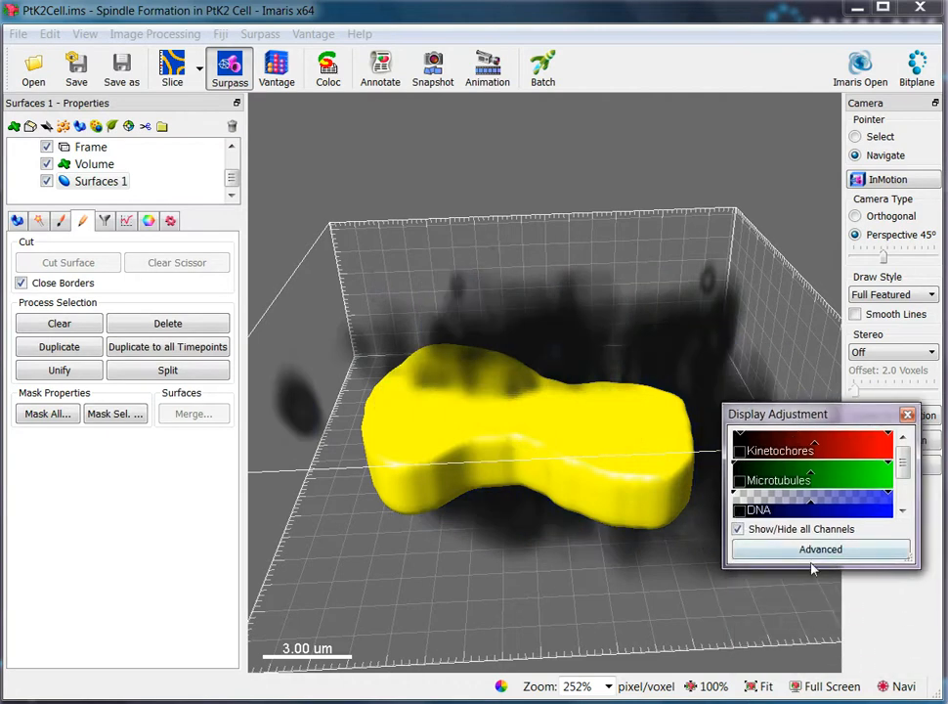
drag(810, 572, 810, 637)
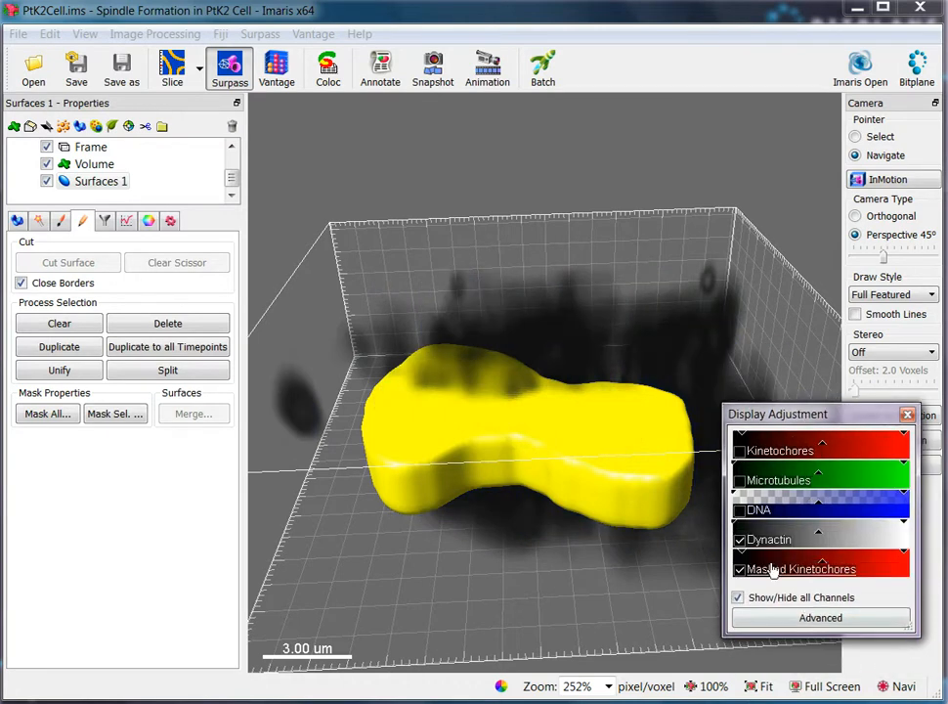
click(740, 540)
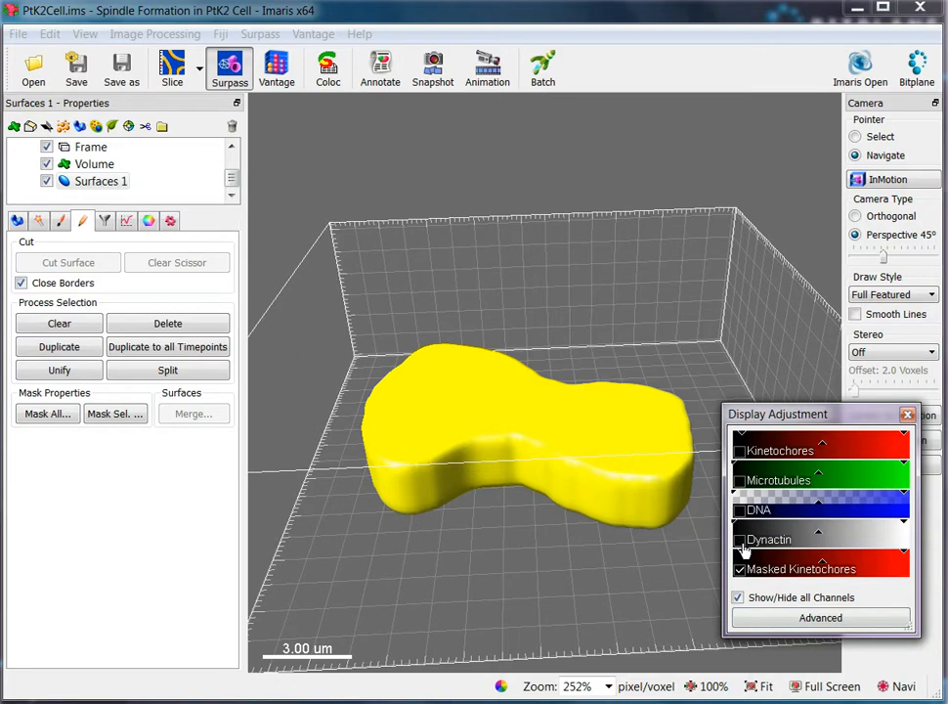
Toggle the visibility of Surfaces 1 to compare it with the masked kinetochores inside, leaving the surface hidden
click(46, 182)
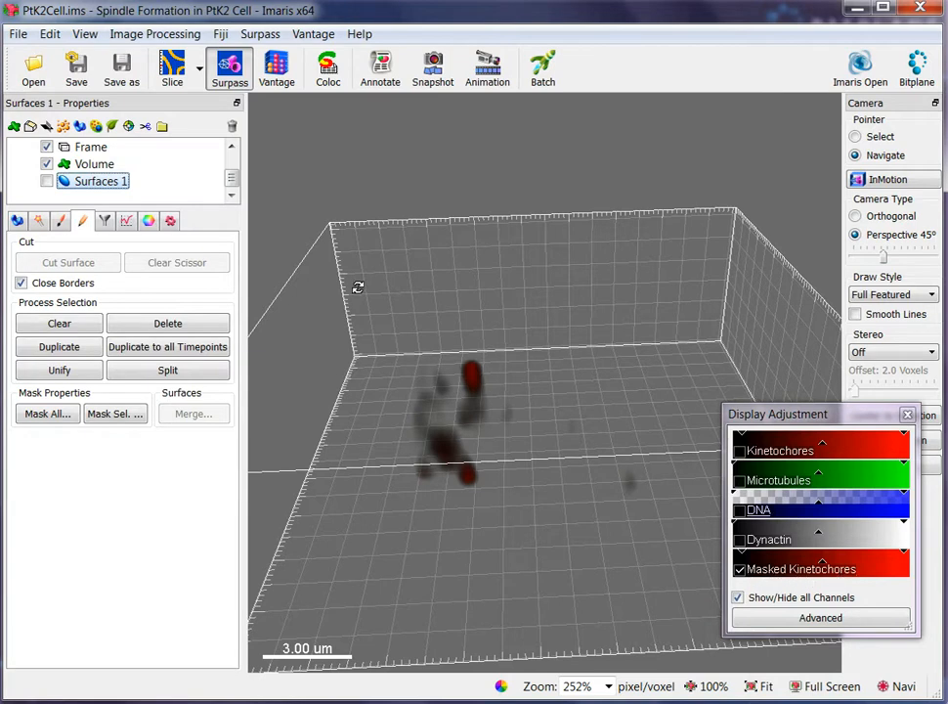
click(46, 182)
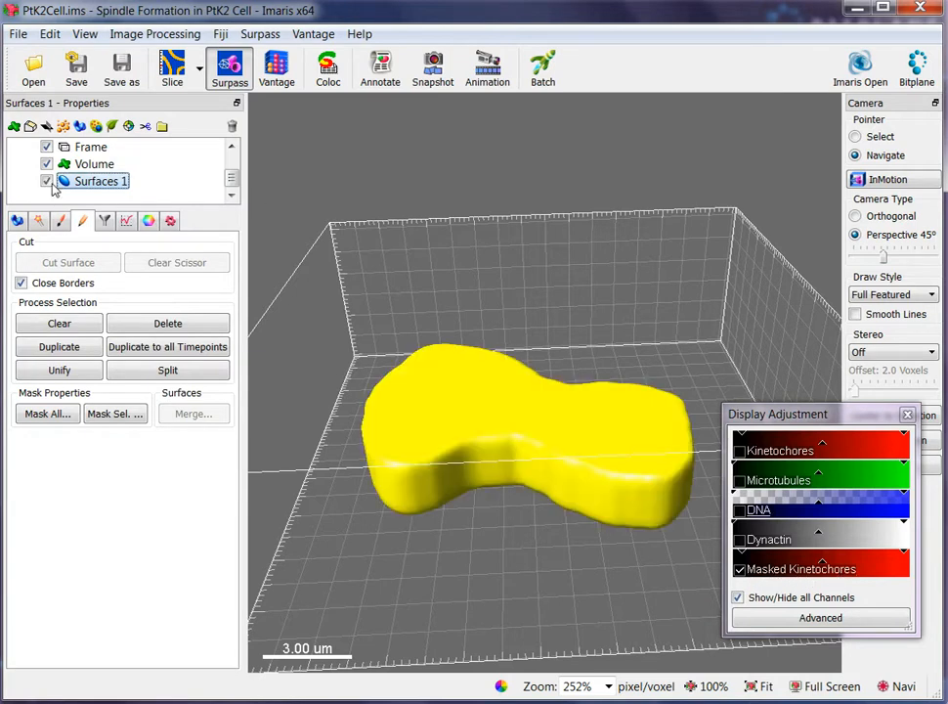
click(46, 182)
click(45, 182)
click(46, 182)
click(46, 182)
click(46, 181)
drag(332, 424, 348, 359)
Display the Volume value of Surfaces 1 in its detailed statistics
click(77, 183)
click(134, 223)
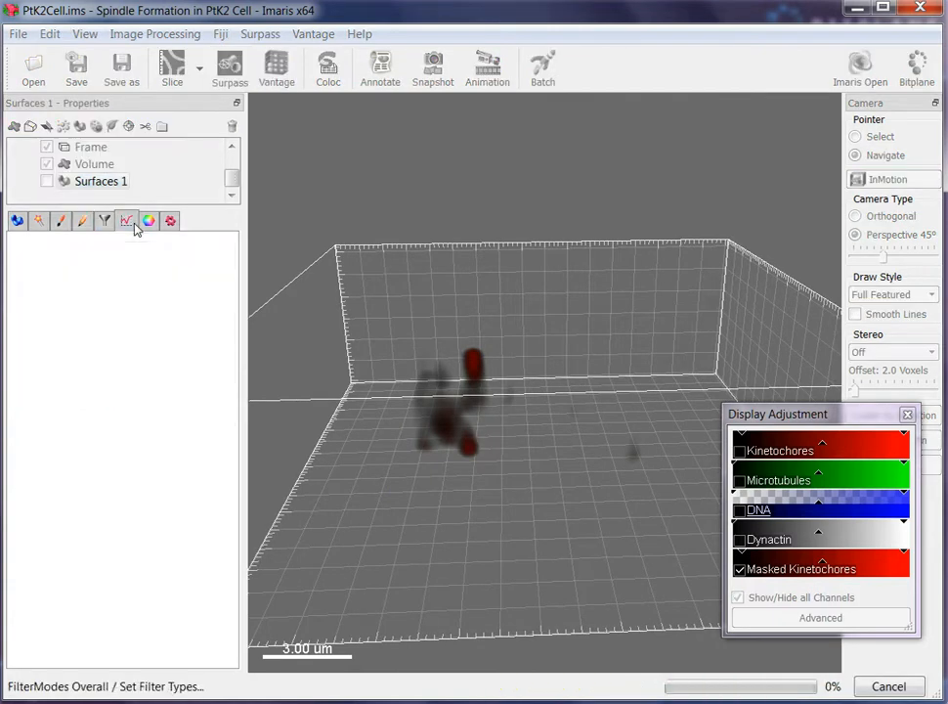
click(104, 270)
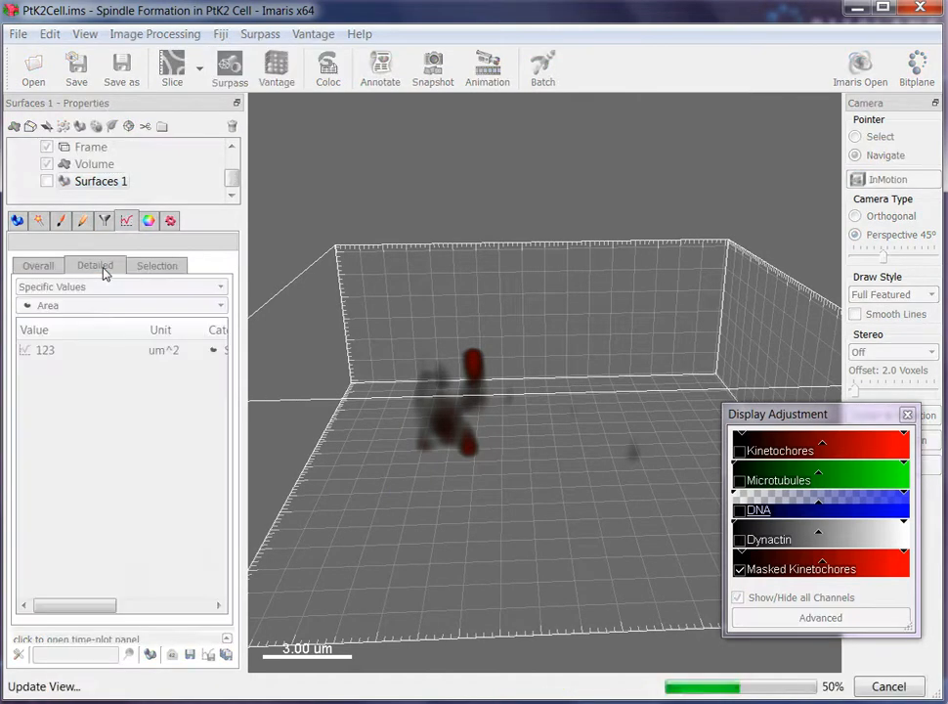
click(98, 308)
scroll(102, 372, down, 9)
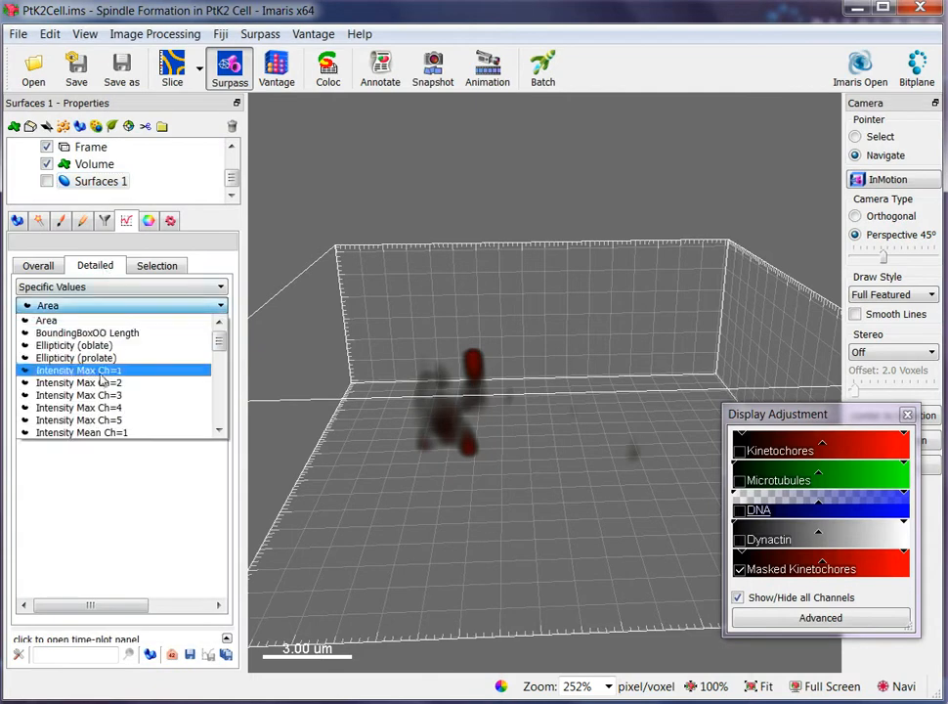
scroll(101, 381, down, 2)
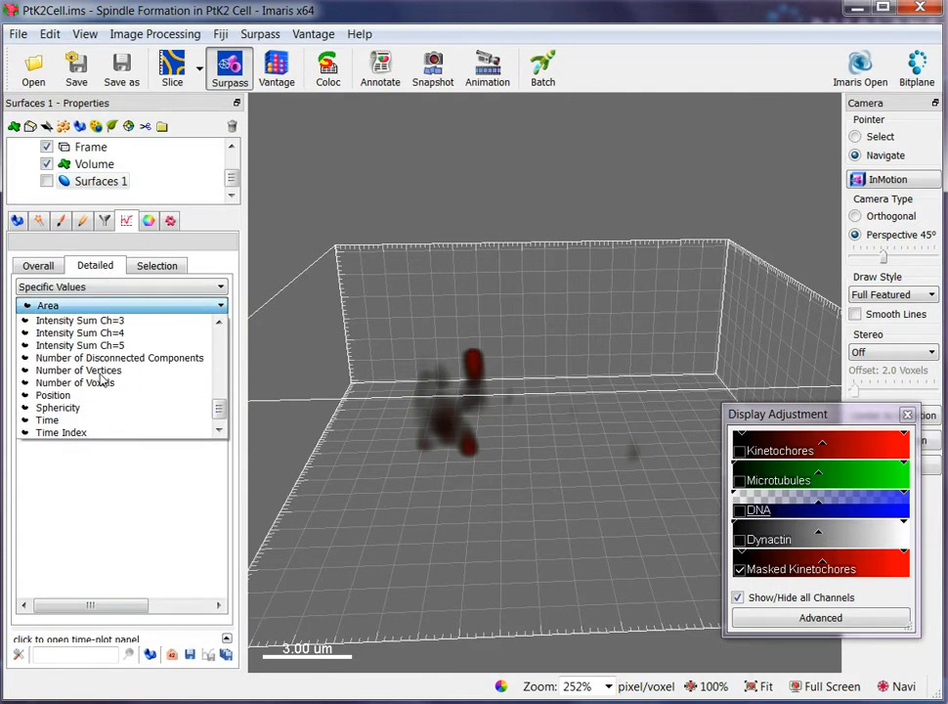
scroll(88, 430, down, 1)
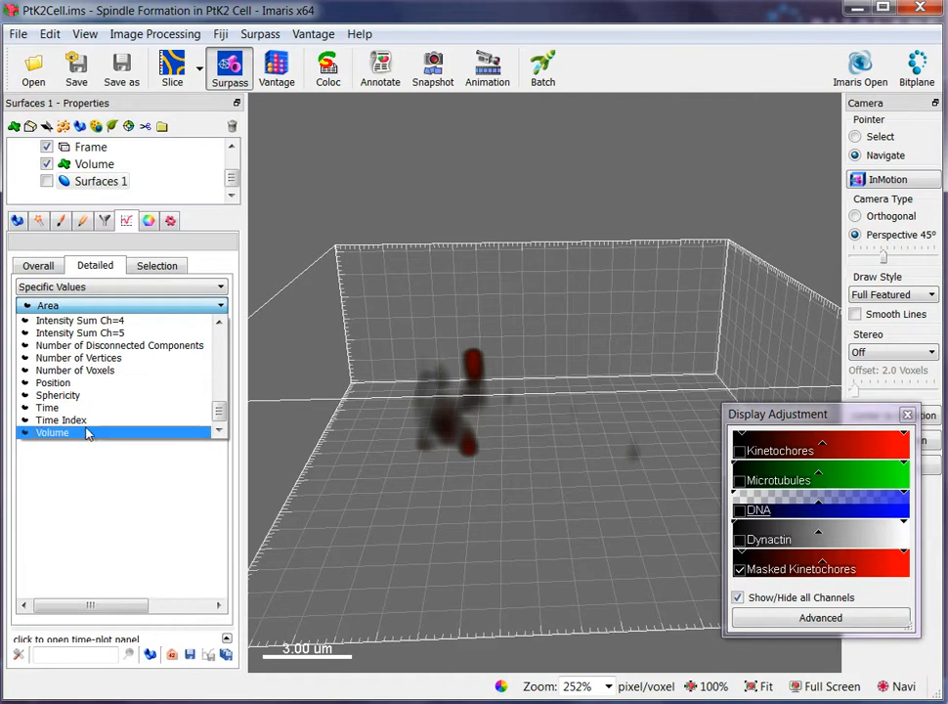
click(88, 431)
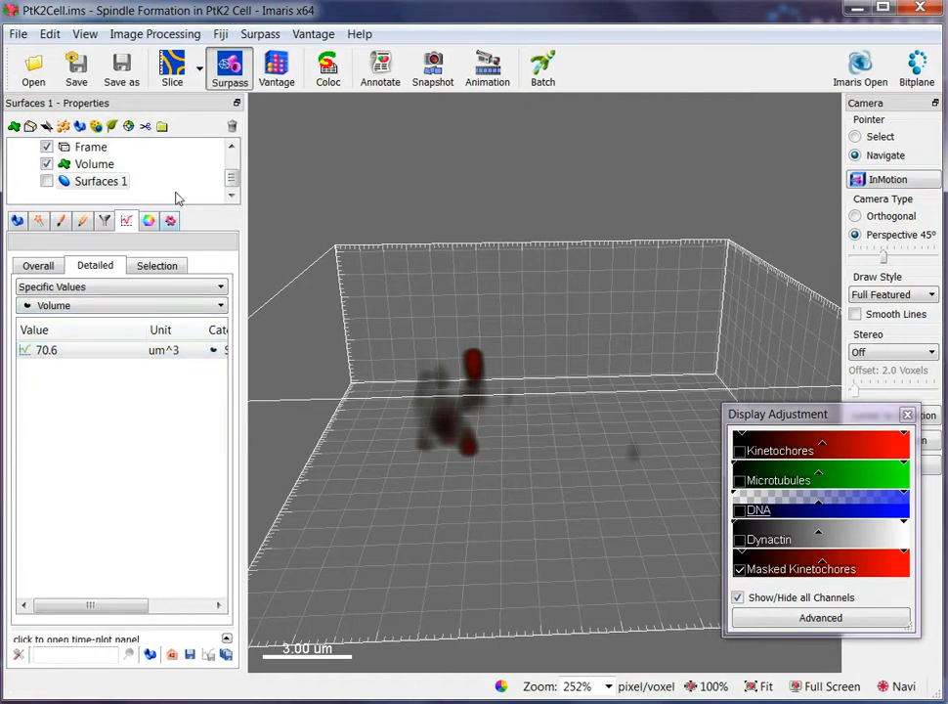
Add a Spots object for the masked kinetochores and keep the default algorithm settings for its automatic creation
click(61, 128)
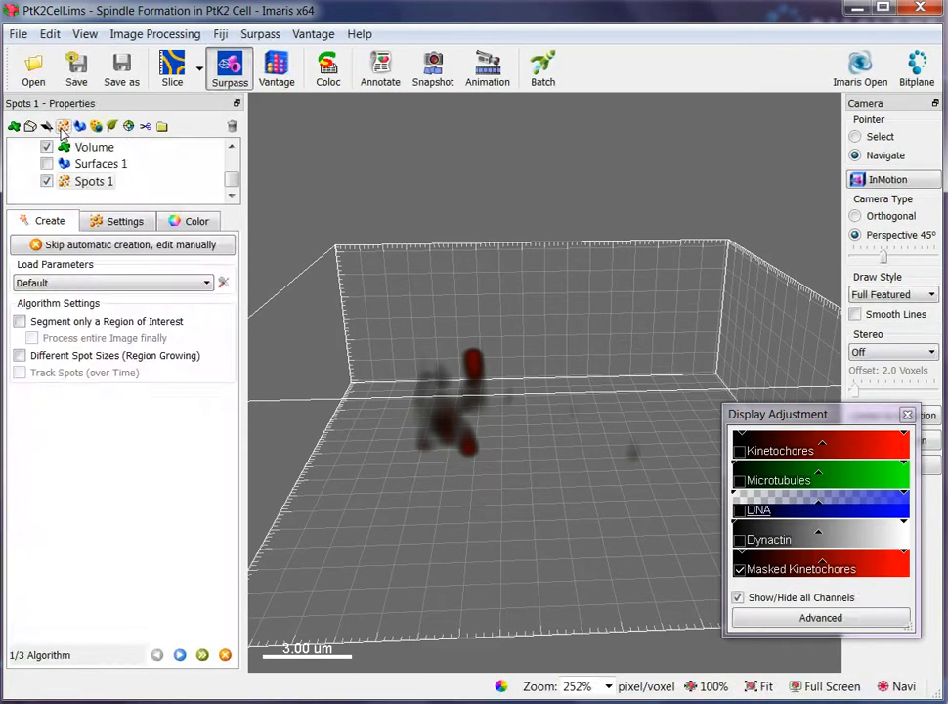
click(88, 182)
drag(461, 396, 484, 506)
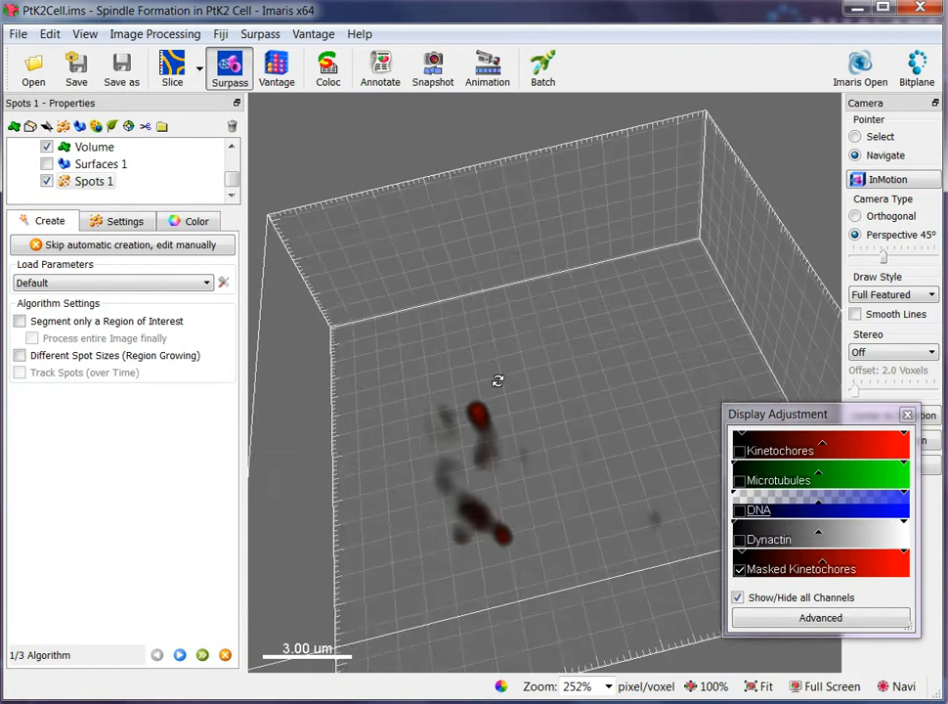
click(80, 185)
drag(374, 364, 416, 307)
scroll(421, 433, up, 3)
drag(421, 434, 434, 488)
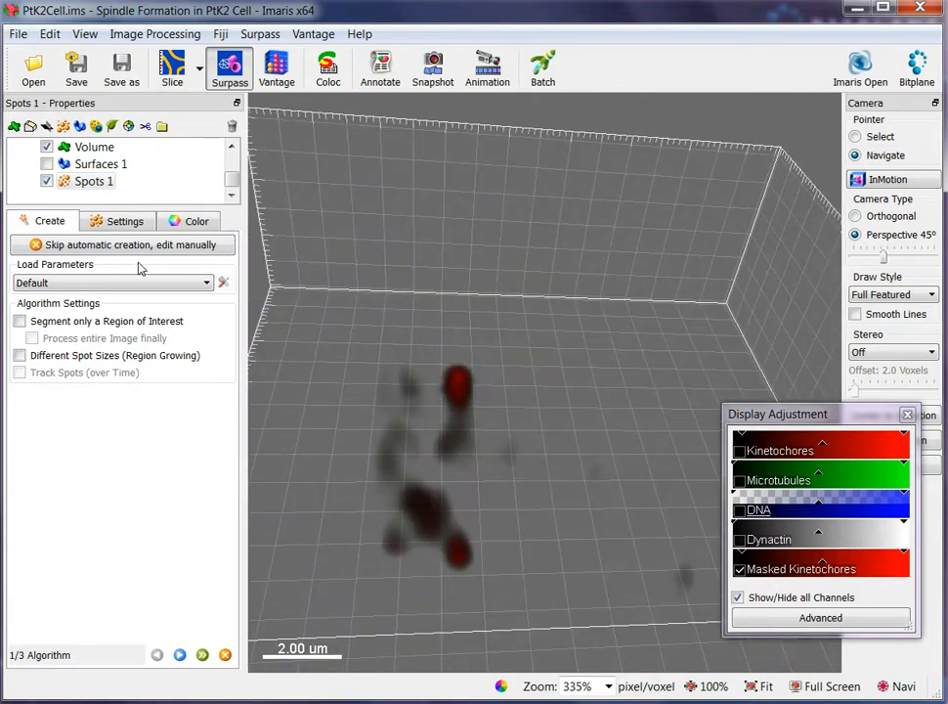
click(179, 655)
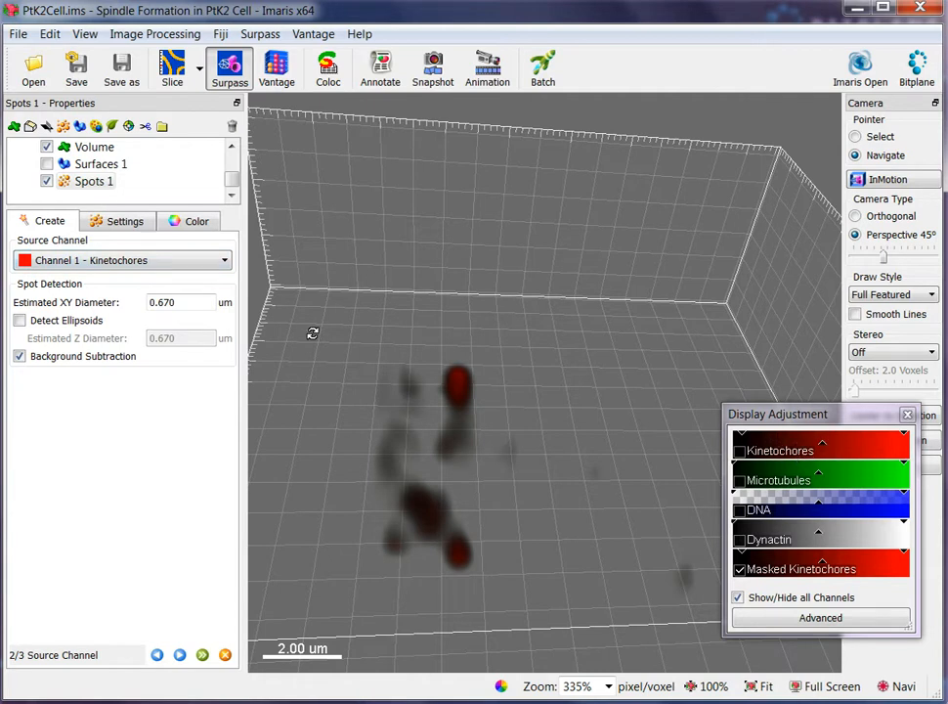
Detect spots in Channel 5 - Masked Kinetochores, keeping the 0.670 um estimated XY diameter and background subtraction
click(194, 261)
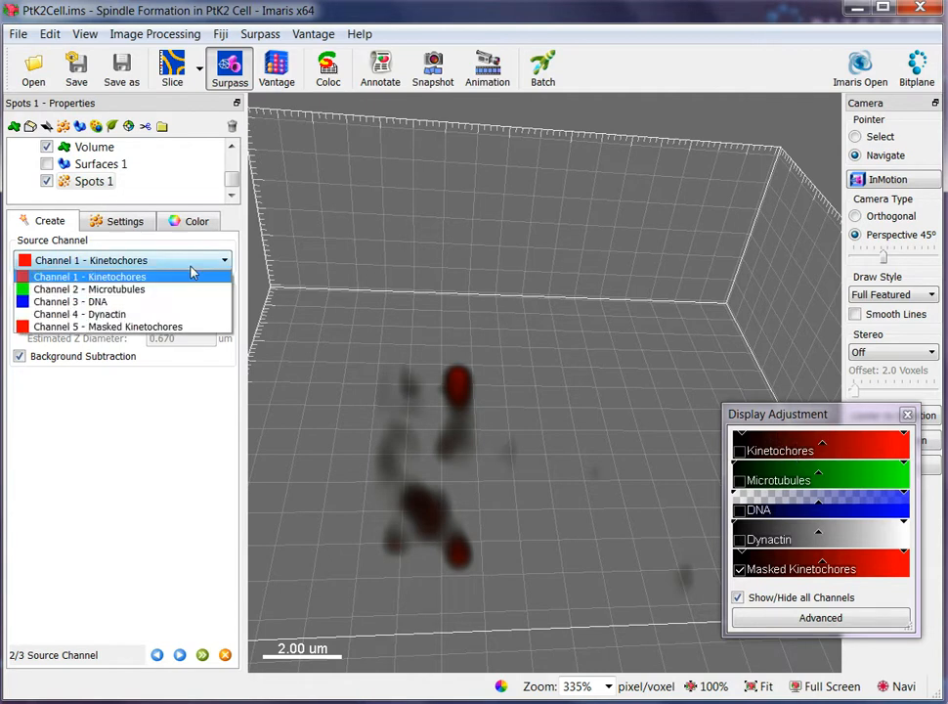
click(150, 328)
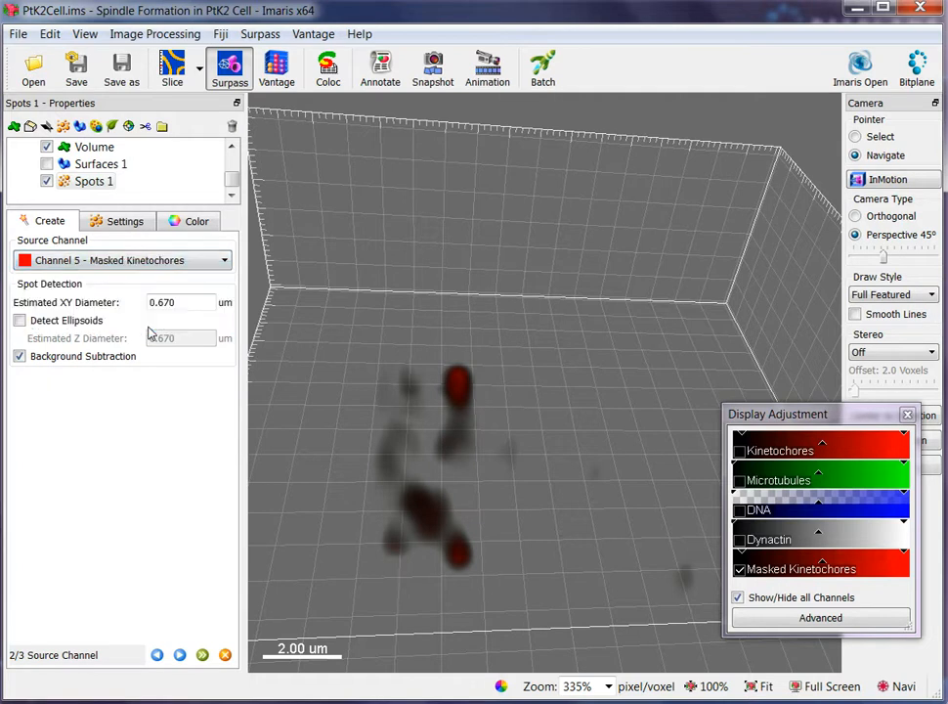
click(180, 655)
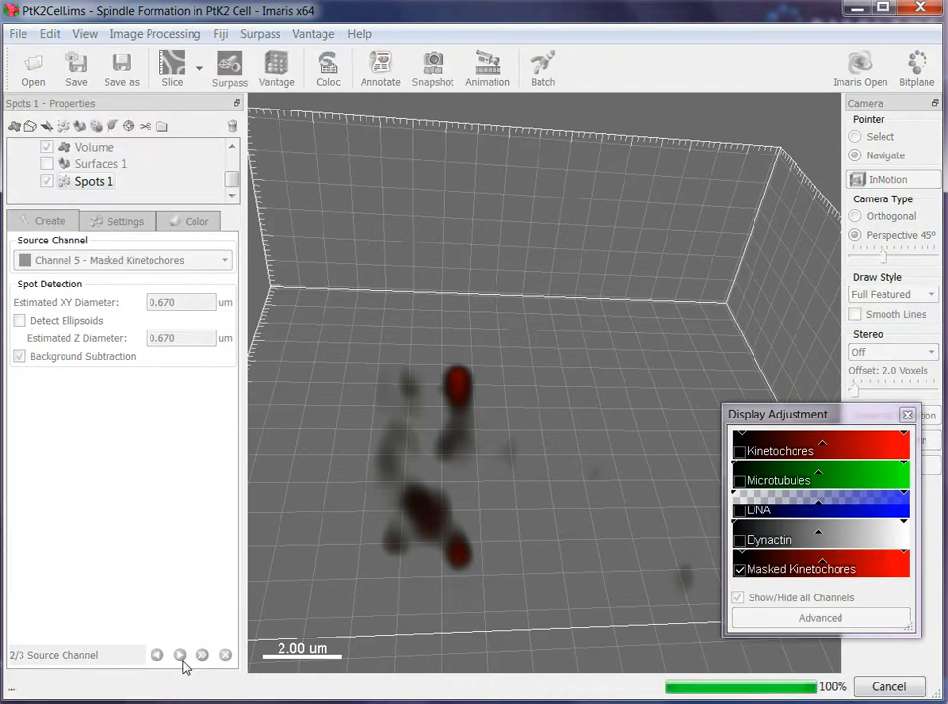
Filter the detected spots to Quality above 5.84 and finish creating the Spots object
drag(181, 598, 61, 580)
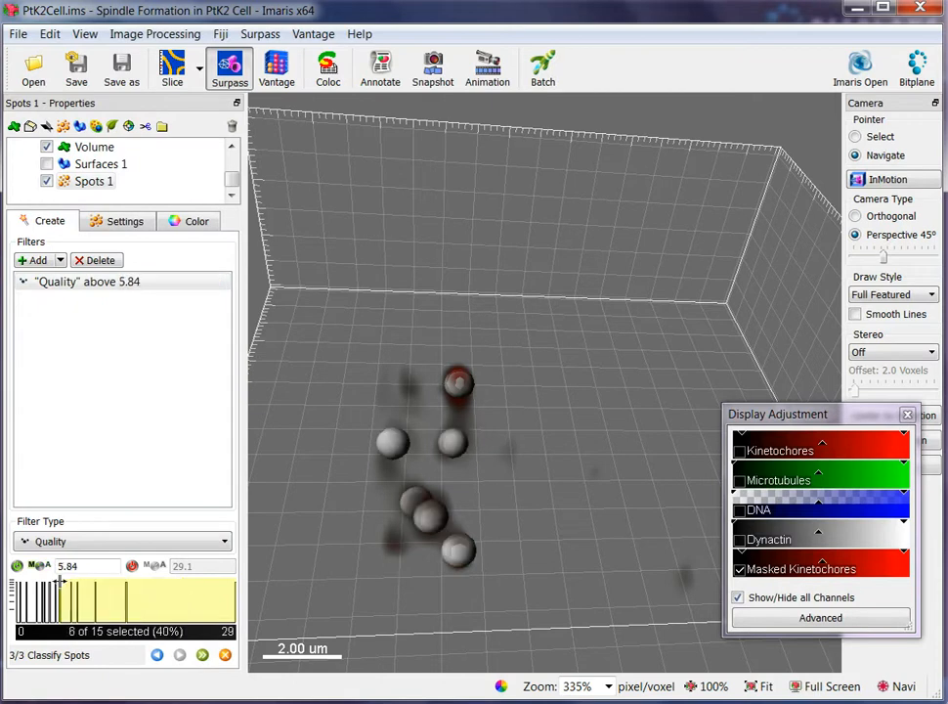
drag(485, 514, 484, 412)
drag(419, 412, 457, 514)
scroll(529, 485, down, 4)
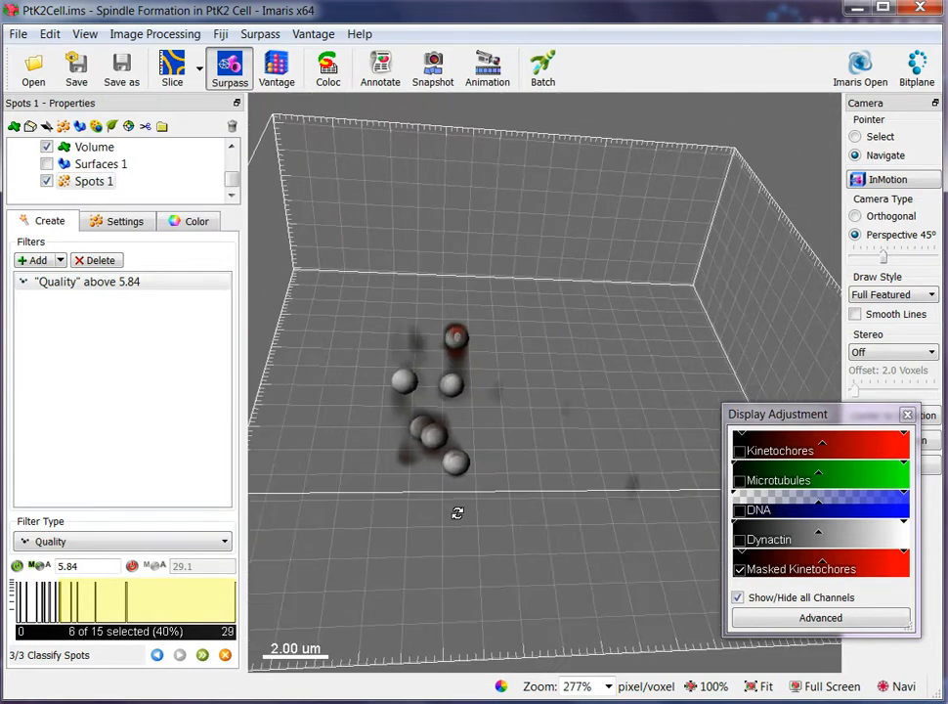
click(202, 655)
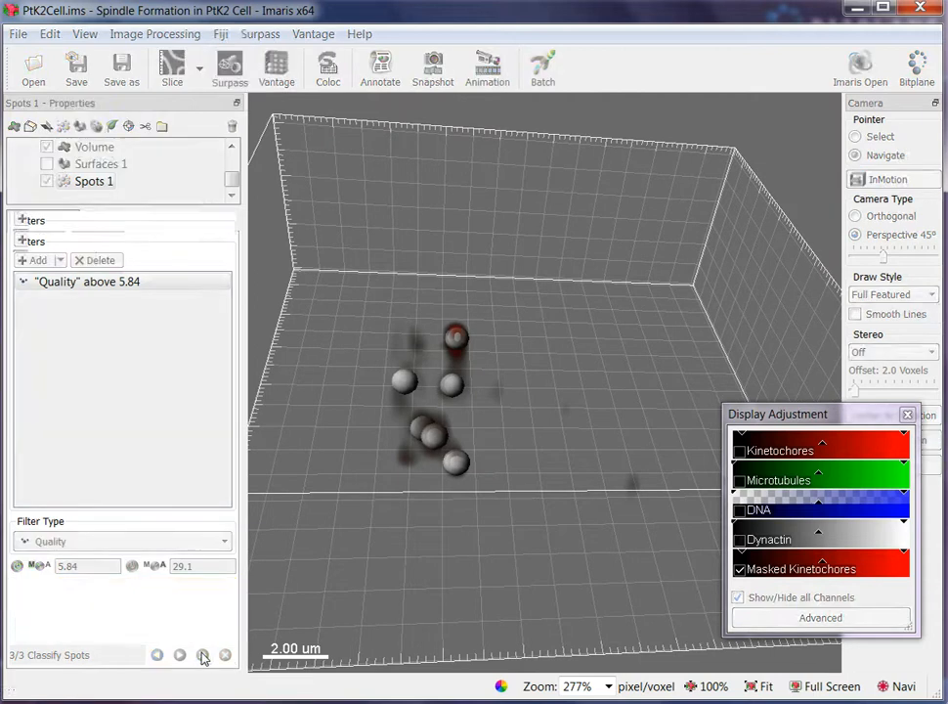
drag(447, 433, 455, 477)
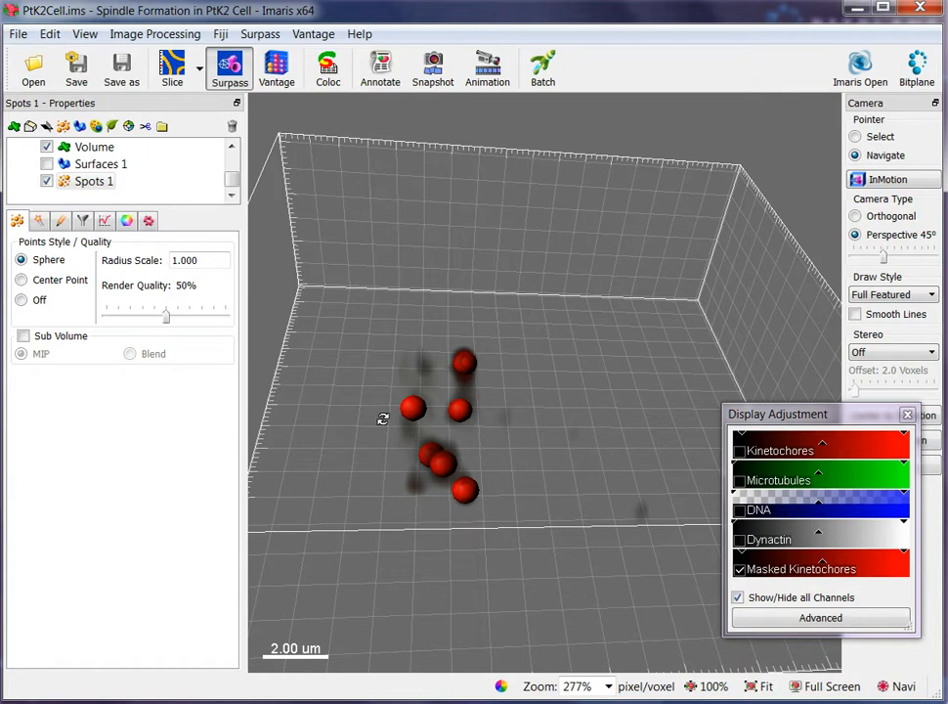
Display the total number of spots in the overall statistics of Spots 1
click(105, 221)
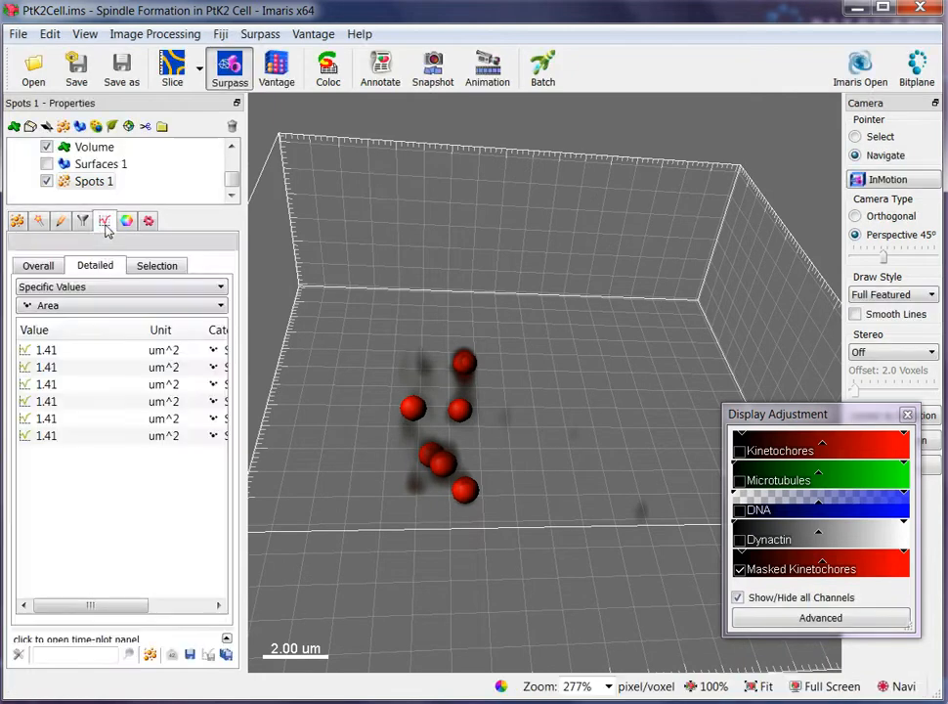
click(39, 268)
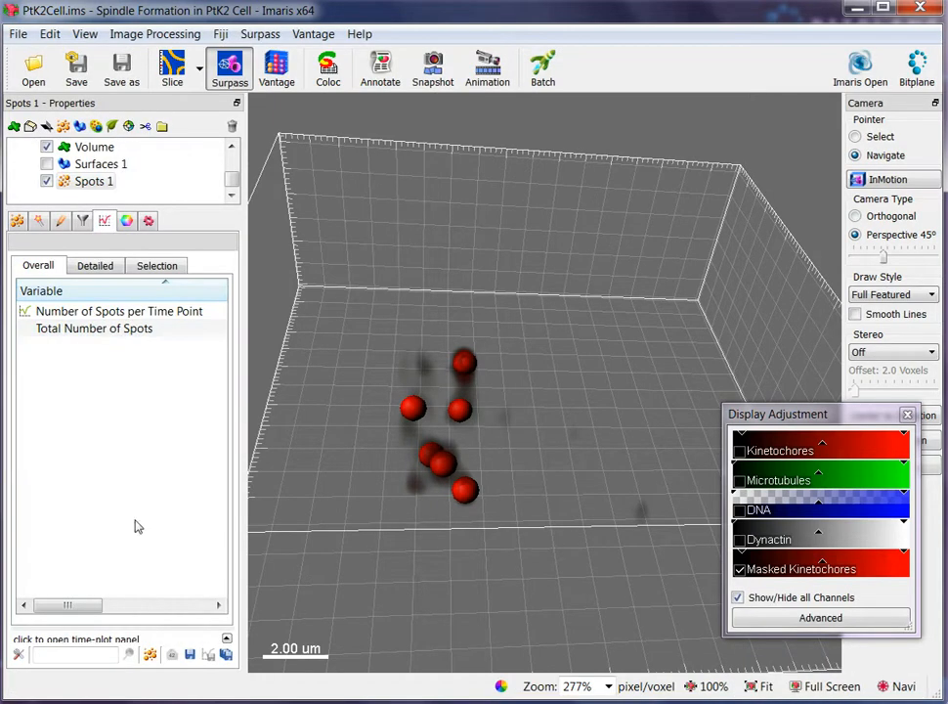
drag(70, 605, 118, 607)
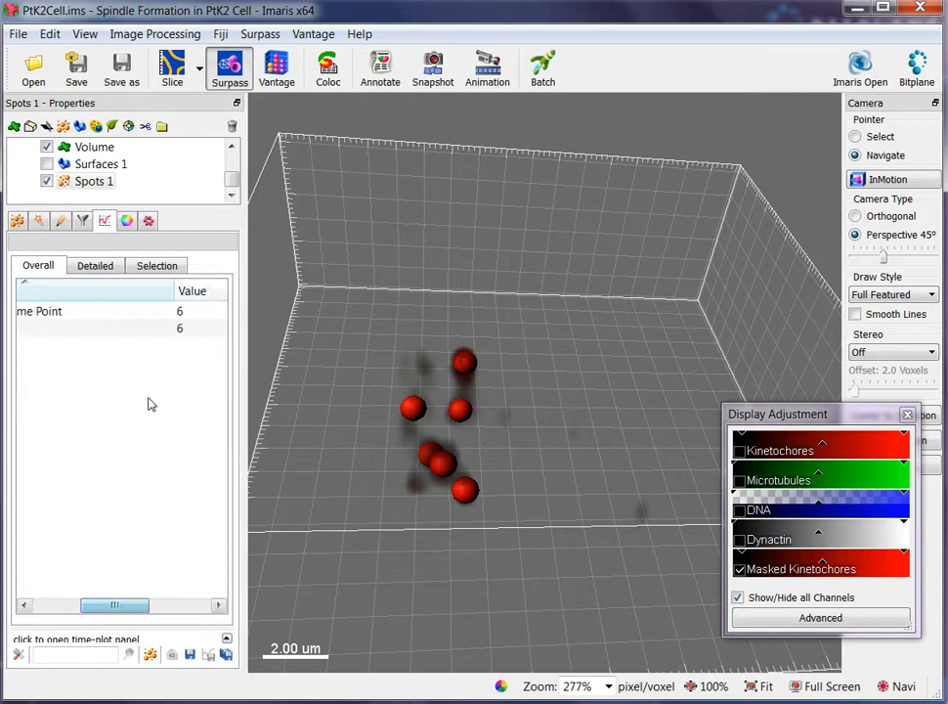
Show Surfaces 1 around the spots and hide it again, then select Surfaces 1 together with Spots 1
click(45, 164)
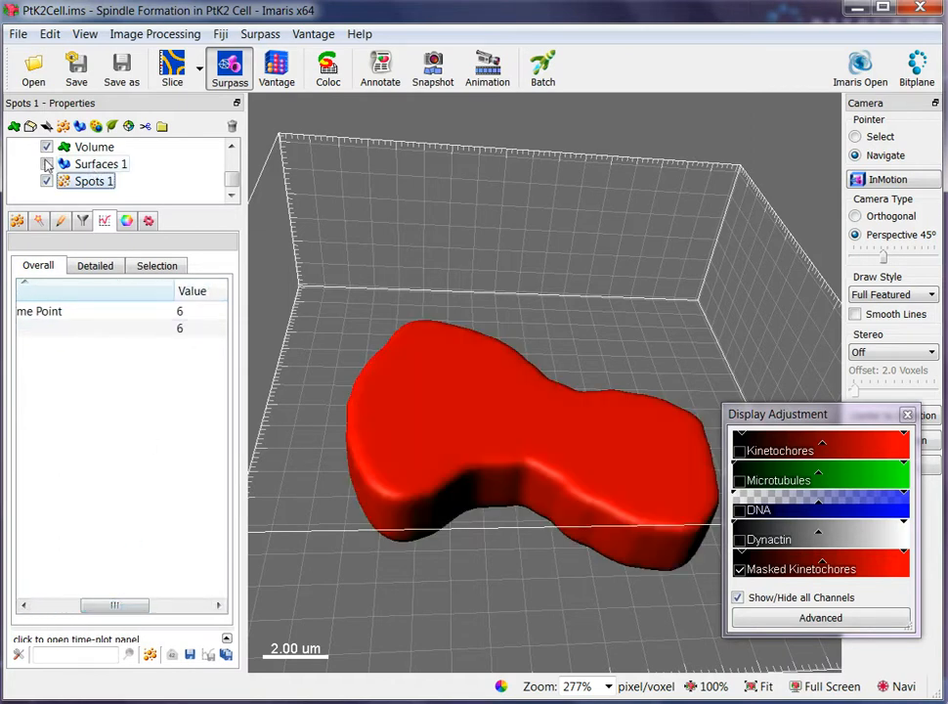
click(46, 164)
ctrl+click(88, 164)
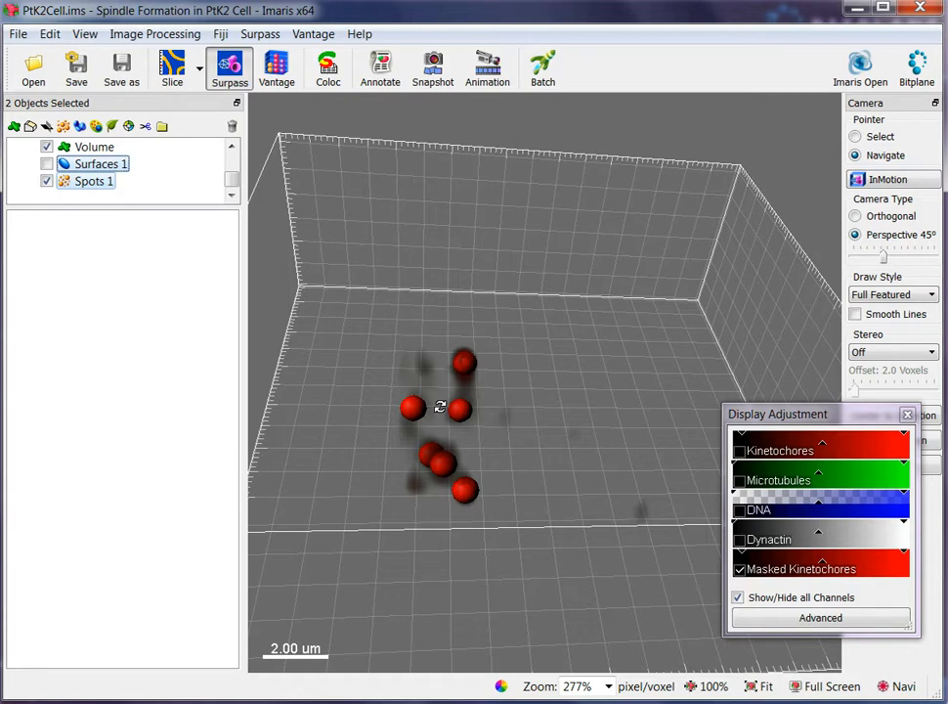
Minimize the Imaris window to return to the presentation slide
click(858, 11)
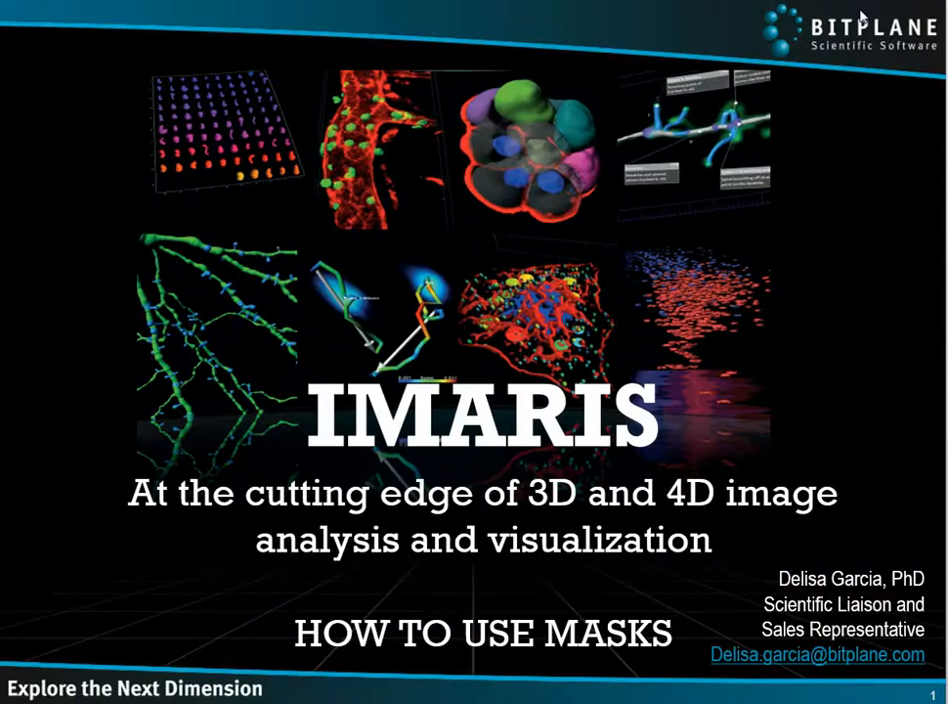